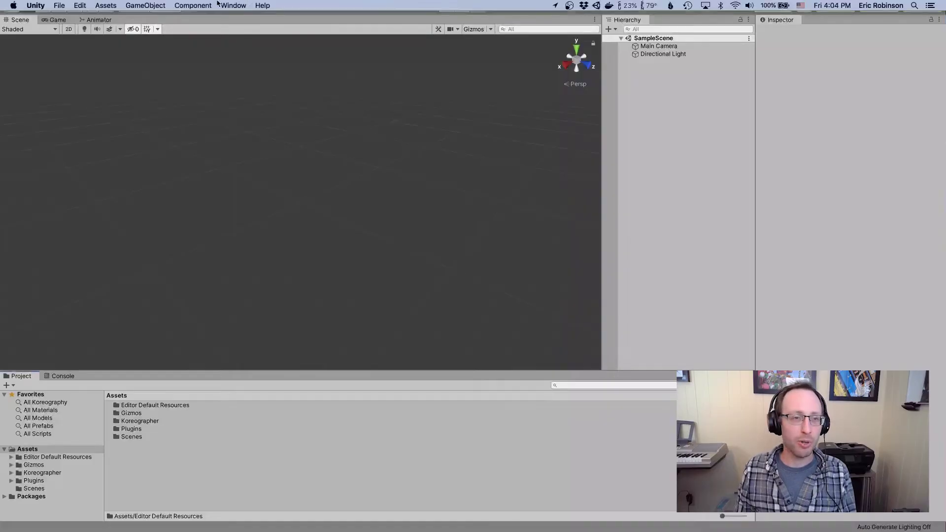
Open the Koreography Editor from the Window menu and move it aside to uncover Hierarchy and Inspector
left_click(220, 5)
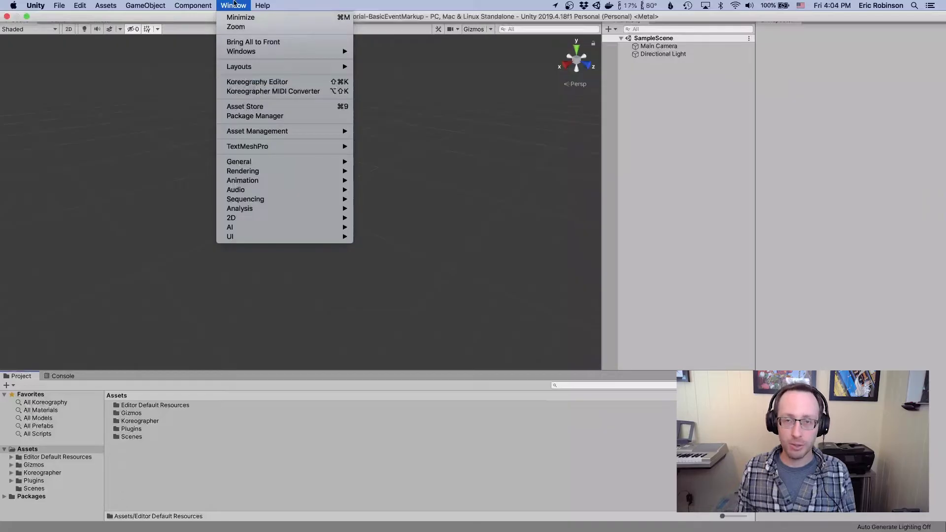
mouse_move(243, 147)
left_click(247, 85)
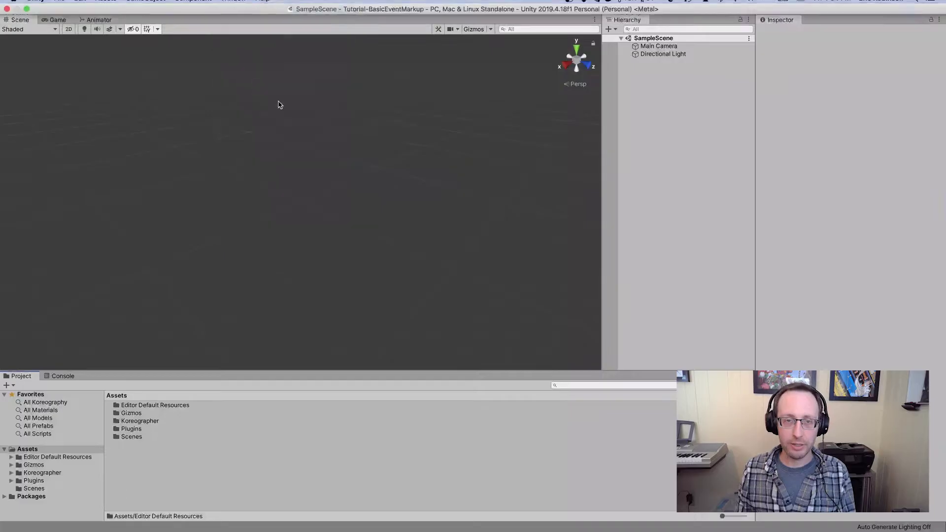
left_click_drag(458, 19, 330, 51)
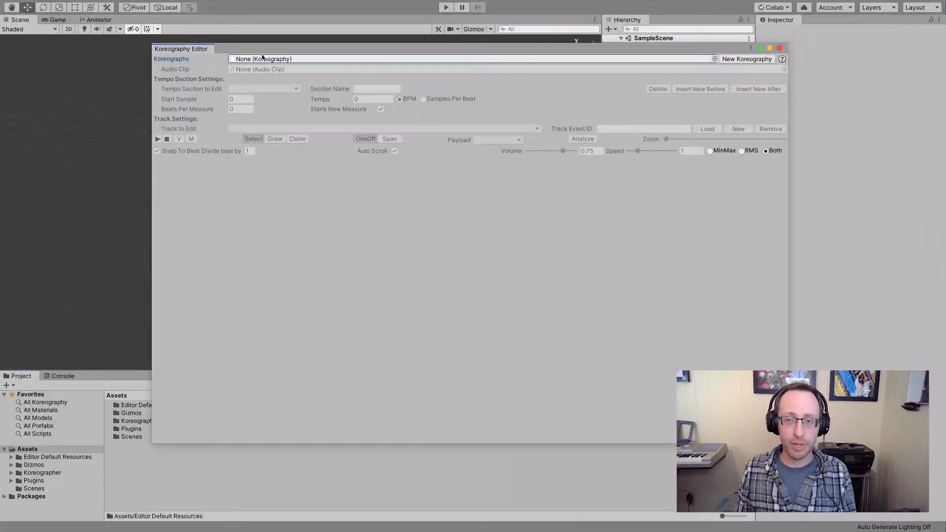
mouse_move(180, 80)
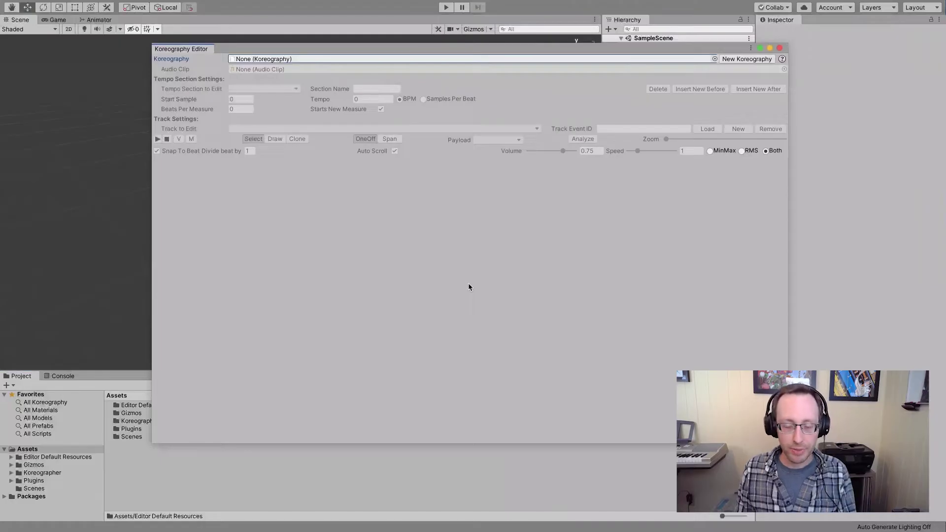
Create and save a new Koreography asset named DemoKoreo, then reposition the editor window up and left
left_click(753, 60)
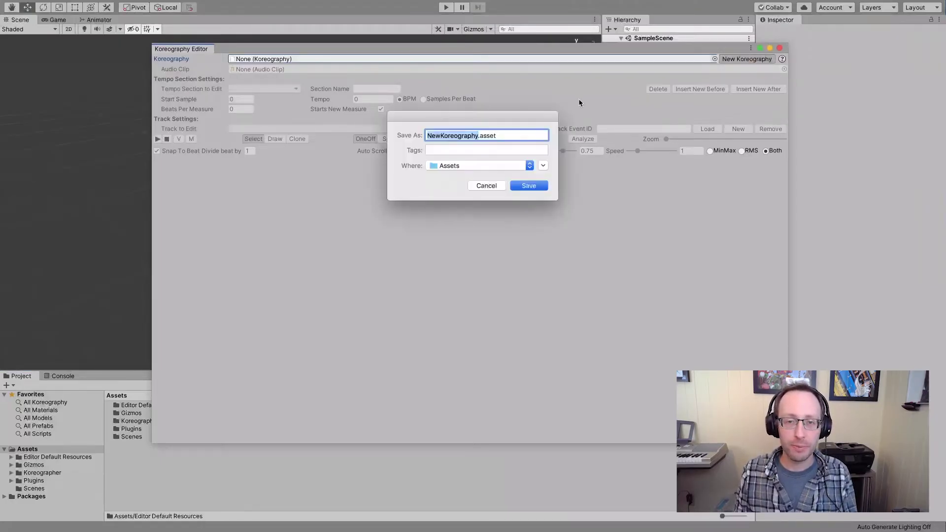
type("Demo")
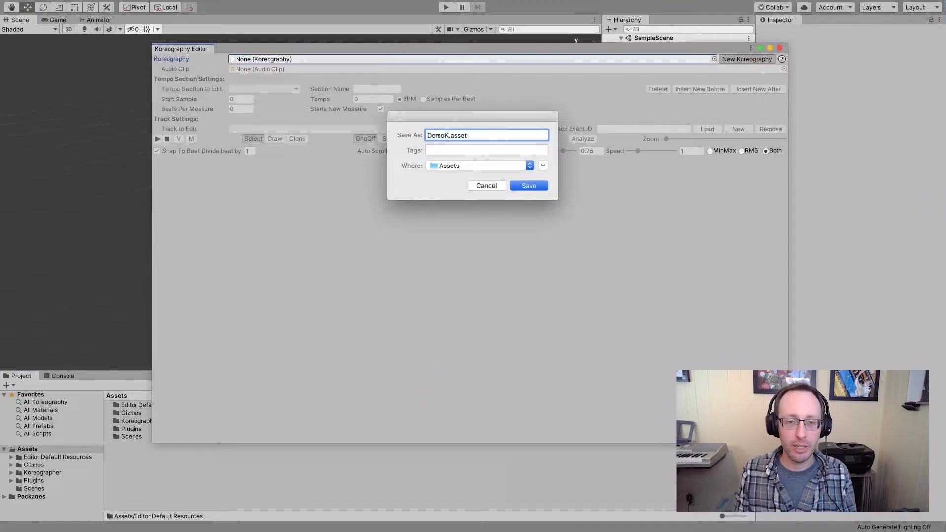
left_click(541, 189)
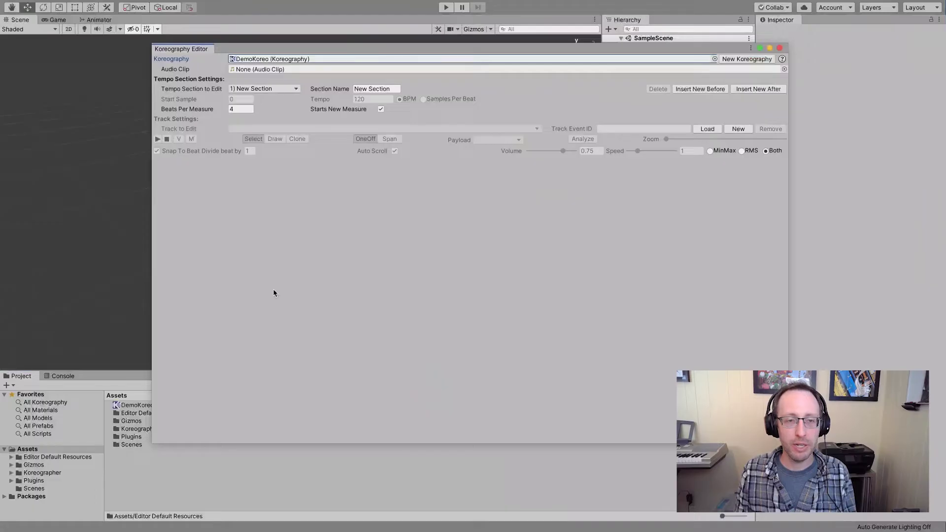
mouse_move(313, 50)
left_mouse_down()
mouse_move(400, 61)
mouse_move(328, 60)
left_mouse_up()
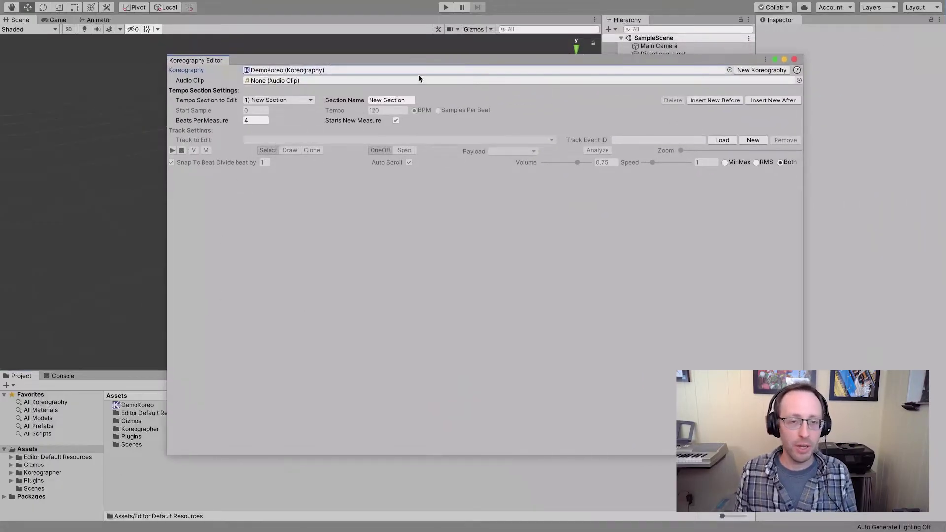
left_click_drag(430, 59, 368, 34)
Assign the Starlit Black song as DemoKoreo's audio clip
left_click(737, 56)
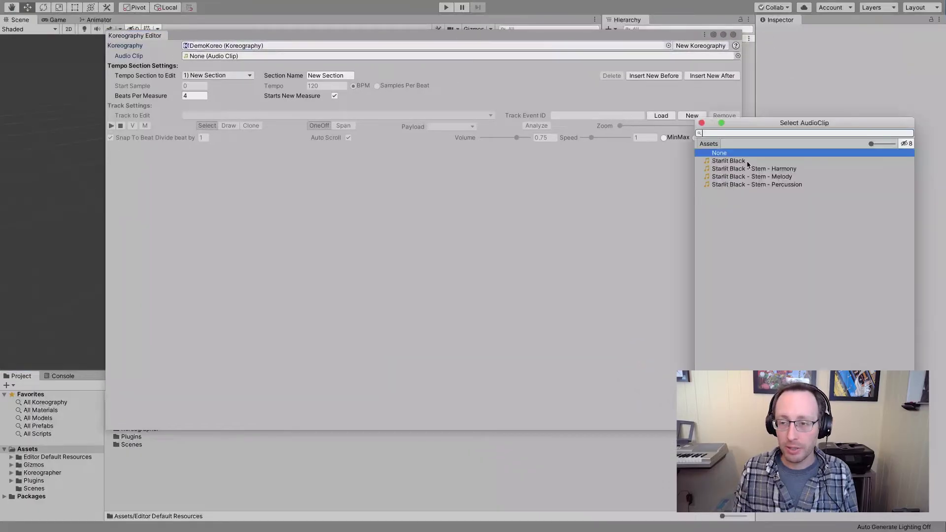
left_click(742, 162)
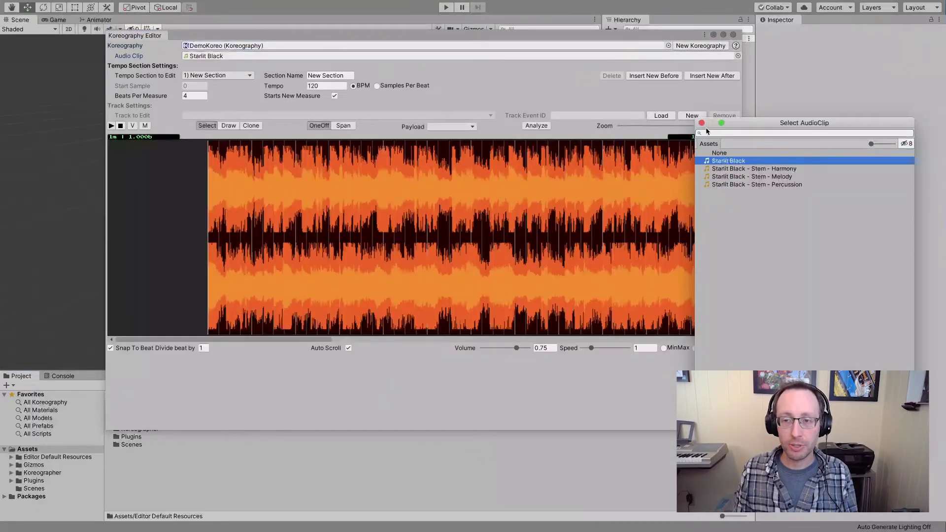
left_click(702, 123)
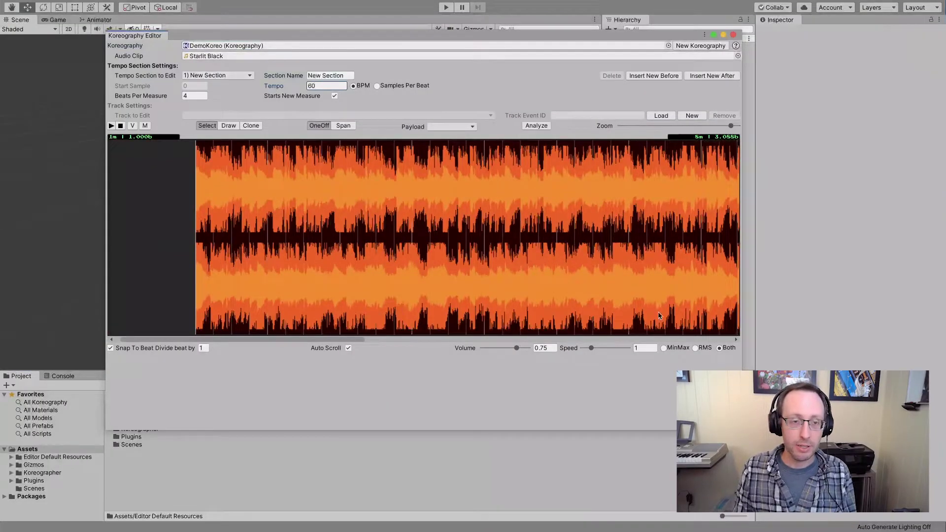
Display the Starlit Black waveform as RMS only
left_click(699, 347)
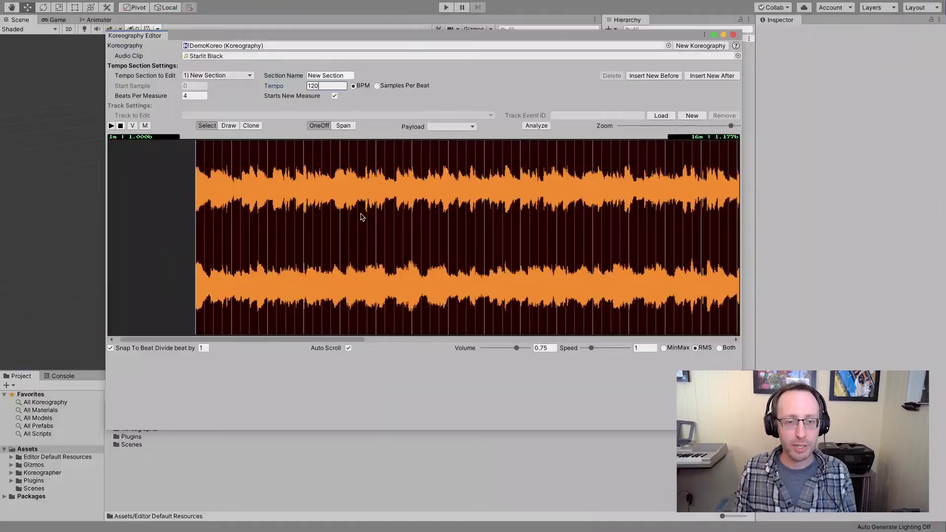
scroll(397, 222, "down", 10)
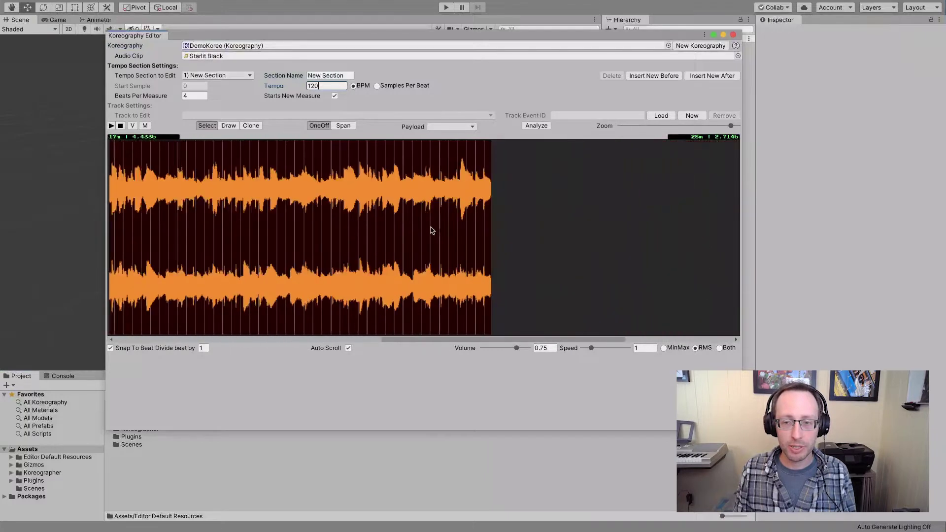
scroll(431, 230, "up", 10)
Drag the Tempo value up, undo back to 120, then retype the tempo
left_click_drag(273, 89, 469, 90)
key("ctrl+z")
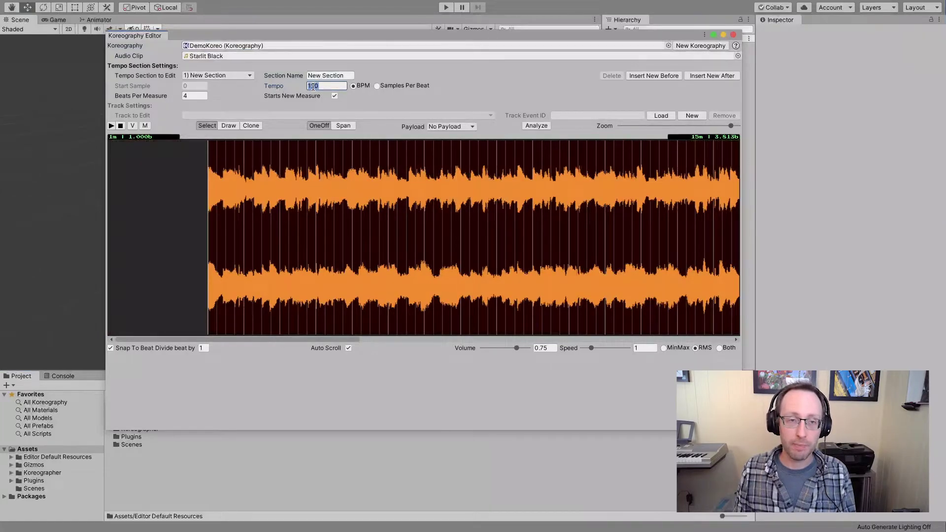
type("1")
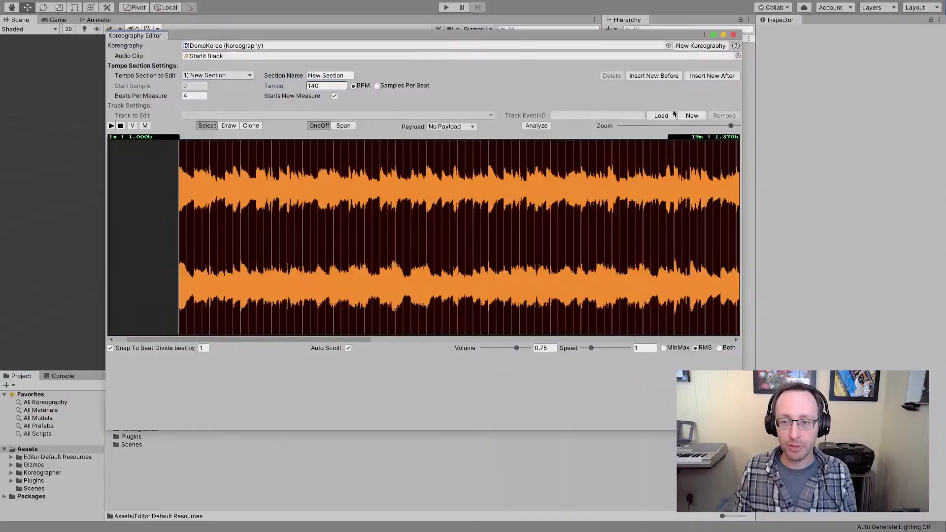
Create a new Koreography track and save it under the file name DemoBeatTrack
left_click(691, 115)
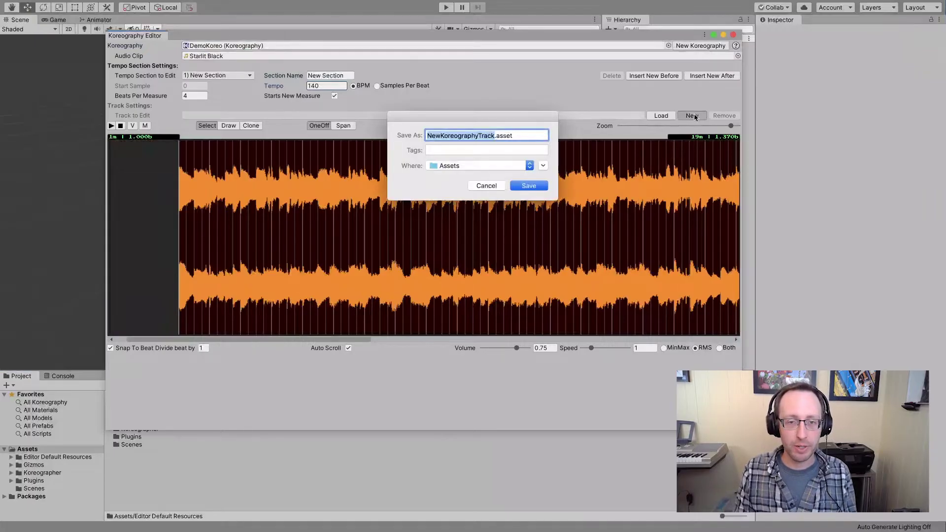
type("BeatT")
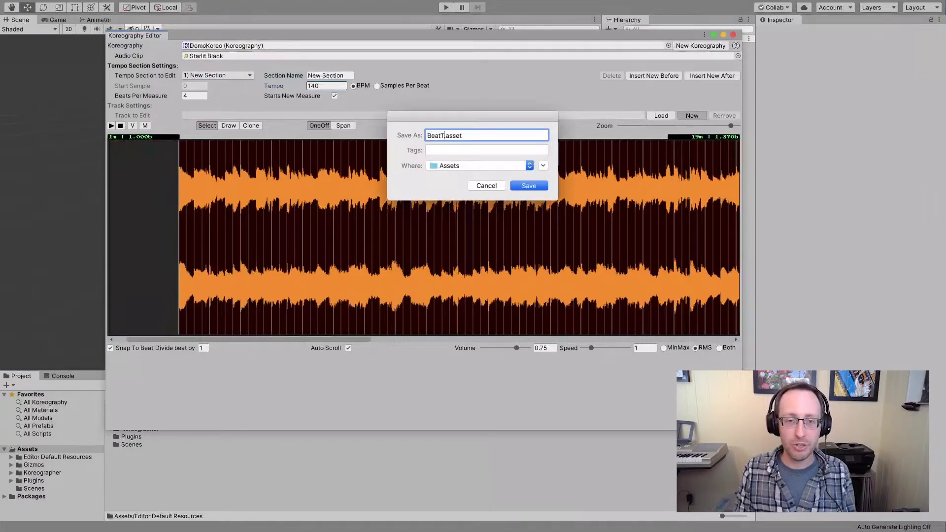
type("rack")
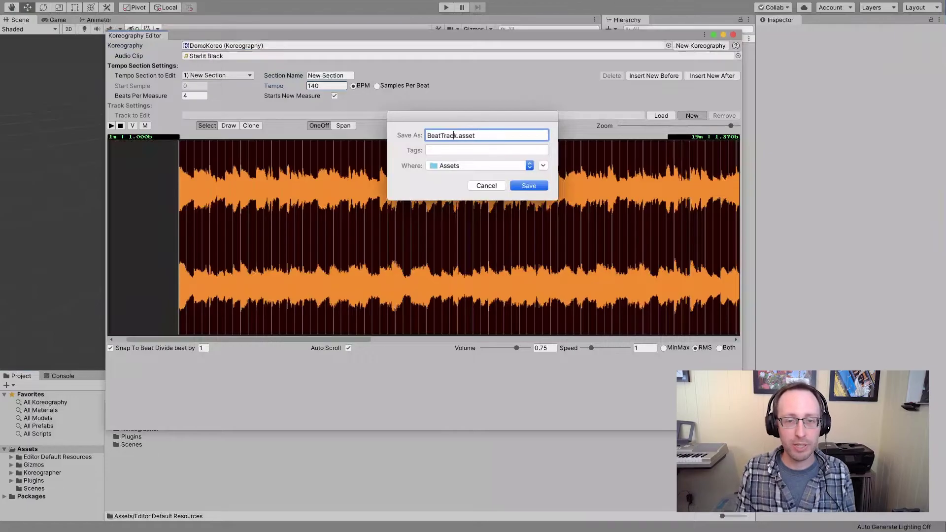
key("Up")
type("Demo")
key("Return")
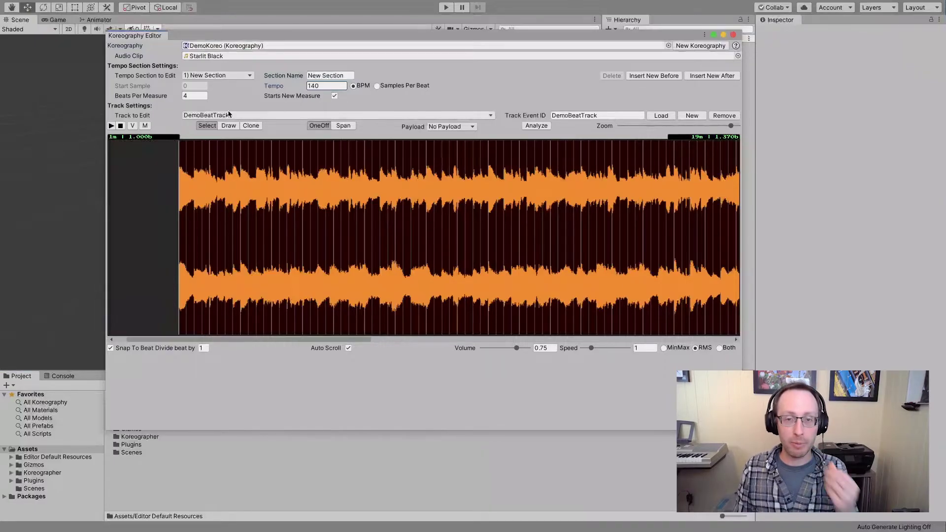
Rename DemoBeatTrack's event ID to Bounce and shift the editor to reveal the Assets list
left_click(561, 116)
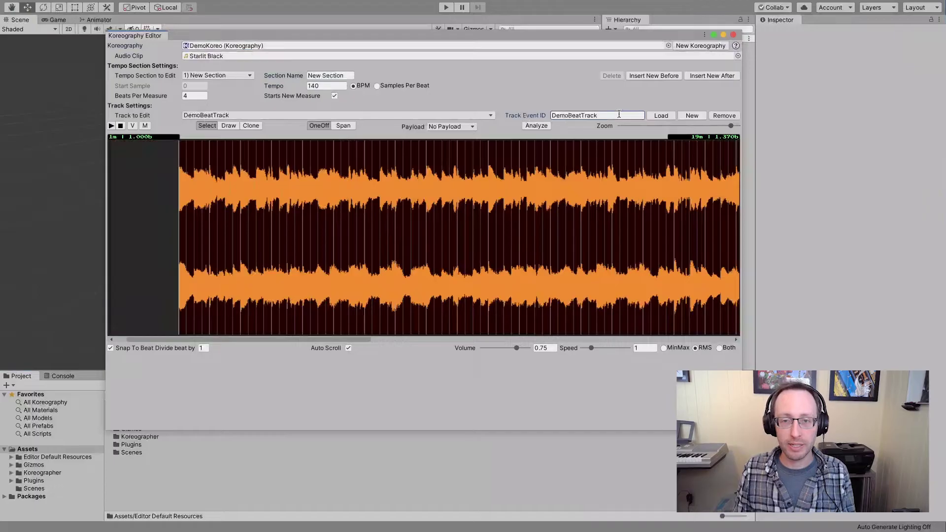
left_click(441, 116)
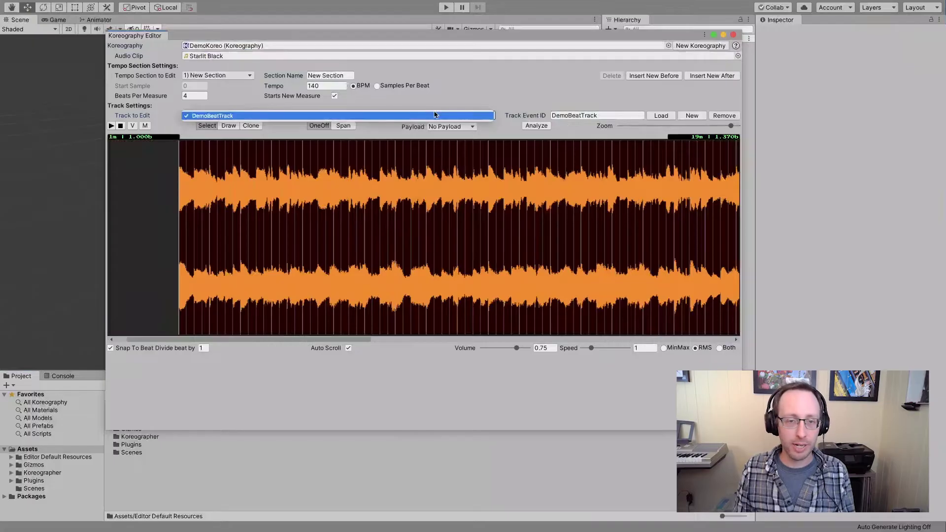
left_click(626, 116)
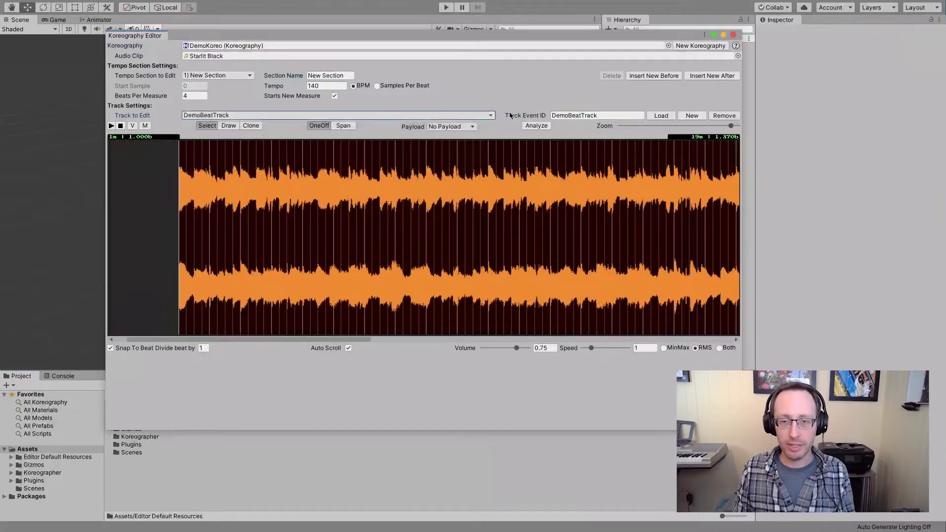
left_click(606, 116)
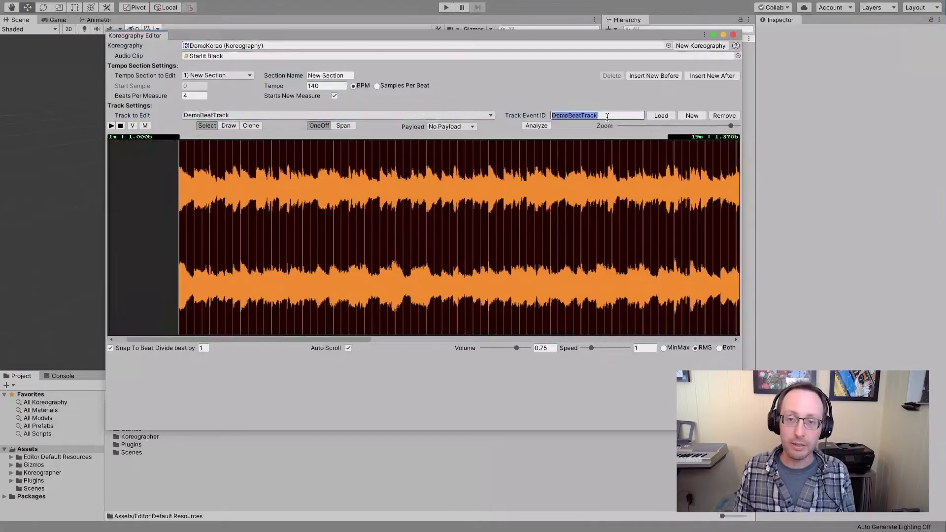
type("Bounce")
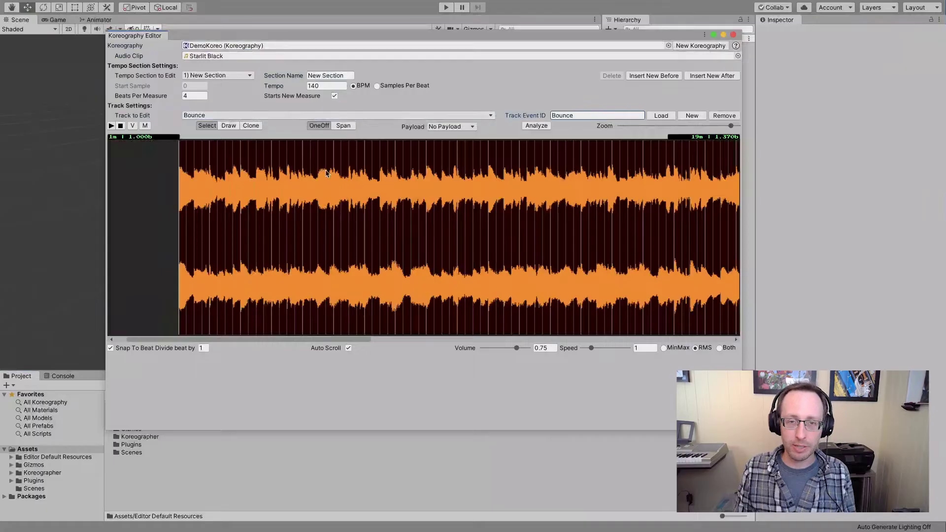
left_click_drag(372, 35, 467, 35)
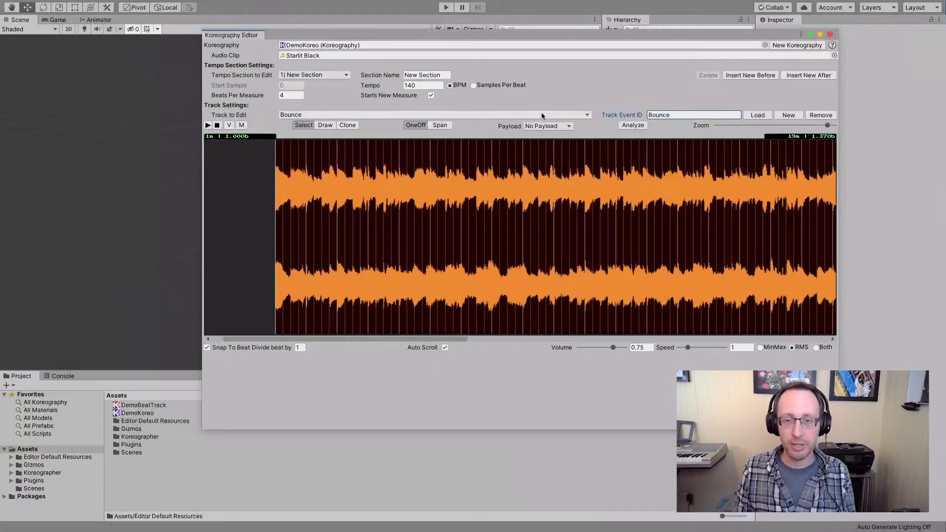
Zoom in on the first few measures of the Starlit Black waveform
left_click(666, 117)
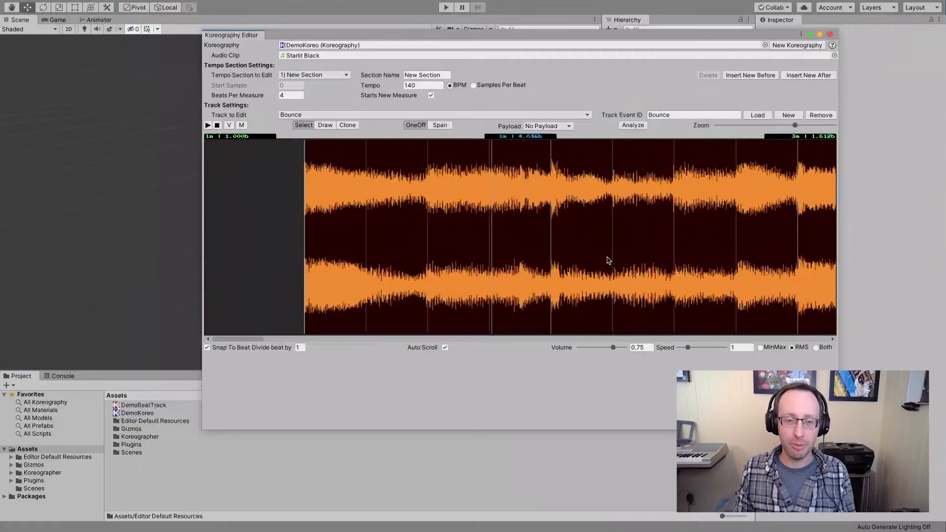
scroll(301, 183, "down", 2)
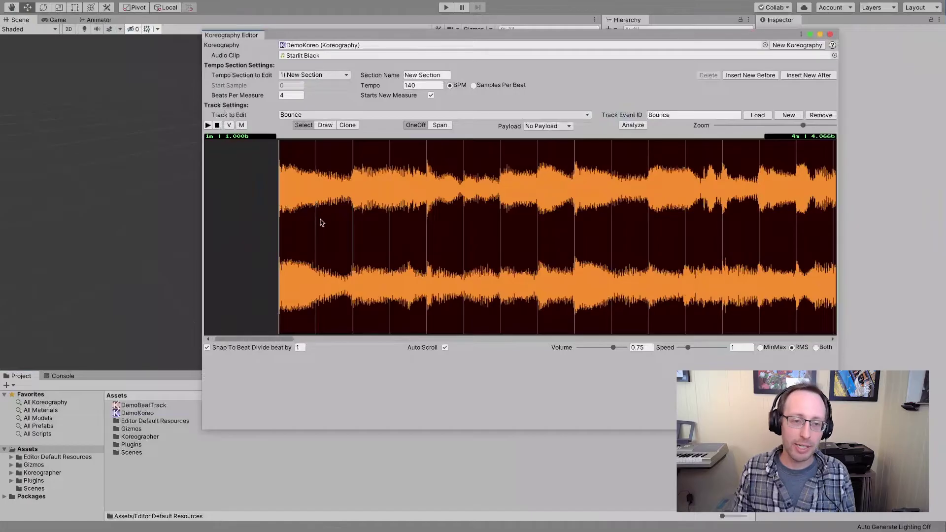
Draw a OneOff event on a beat line of the Bounce track, then select events to inspect them
left_click(325, 127)
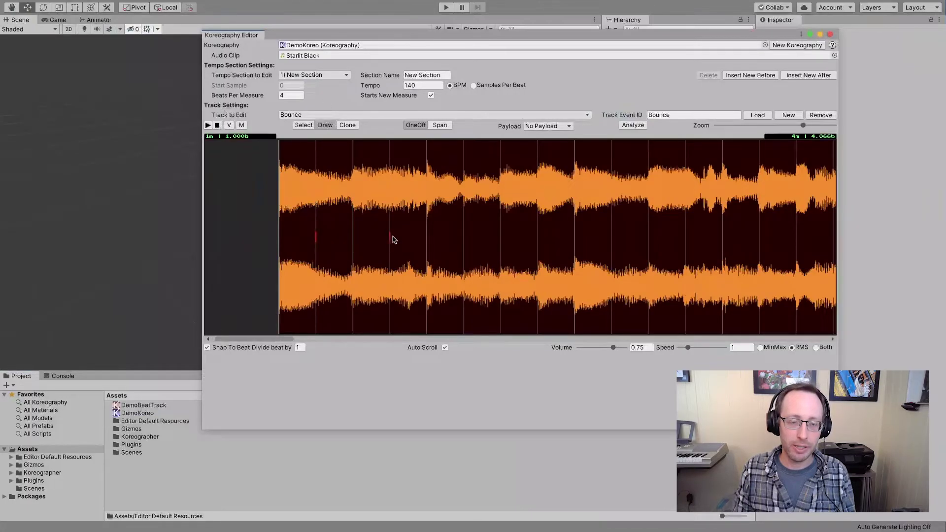
left_click(537, 239)
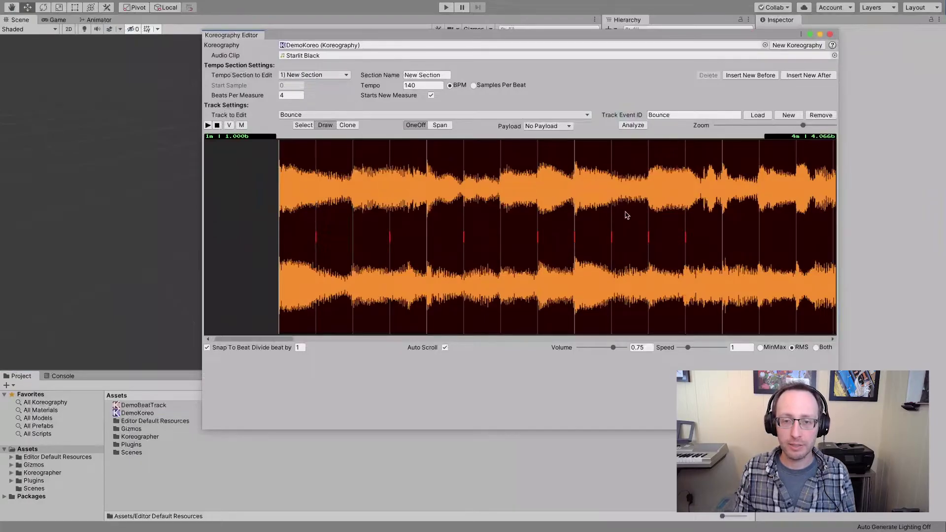
key("a")
left_click(316, 238)
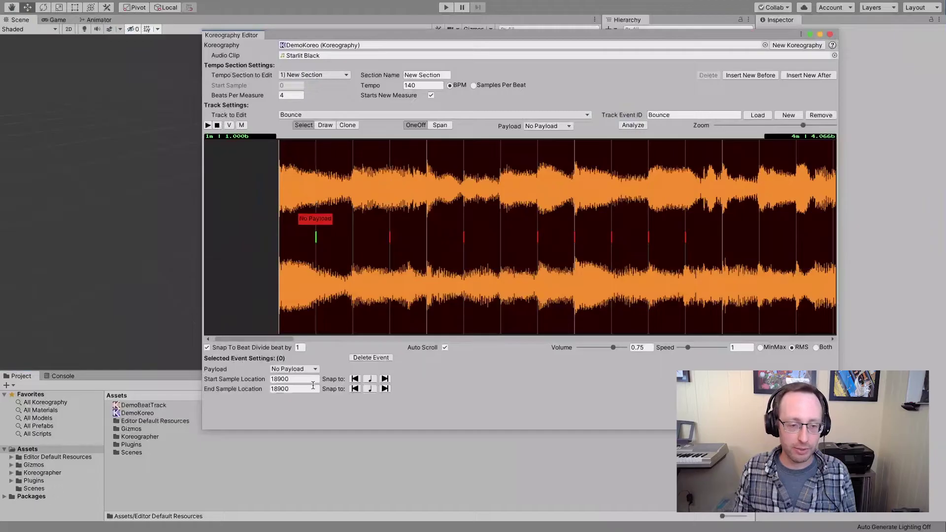
left_click(463, 239)
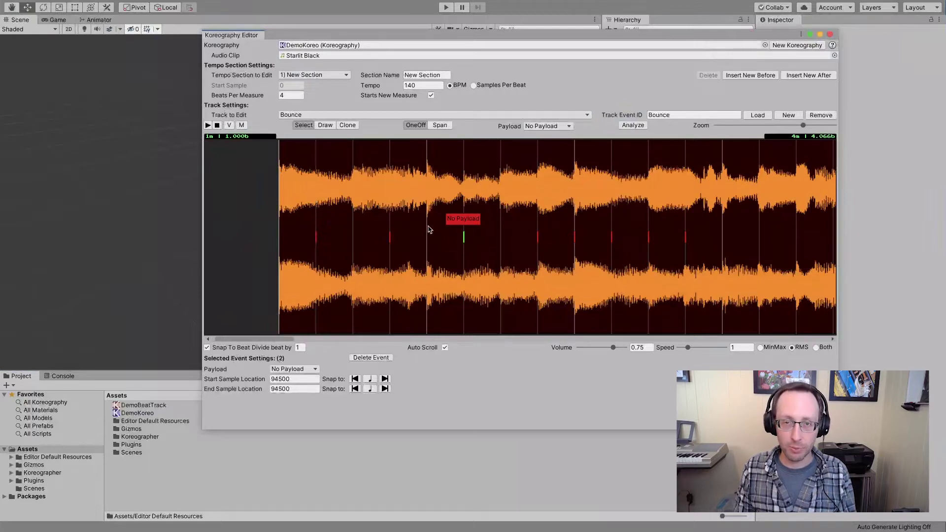
scroll(611, 238, "up", 3)
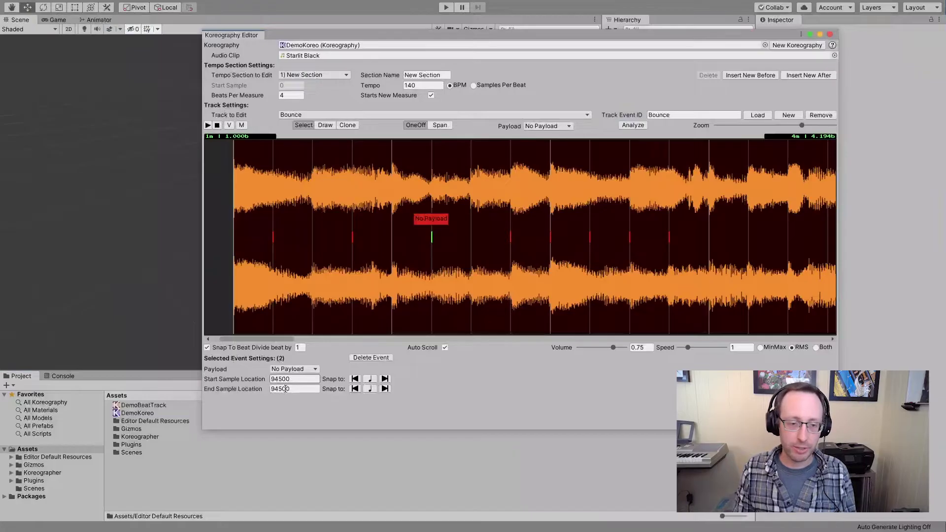
left_click(353, 242)
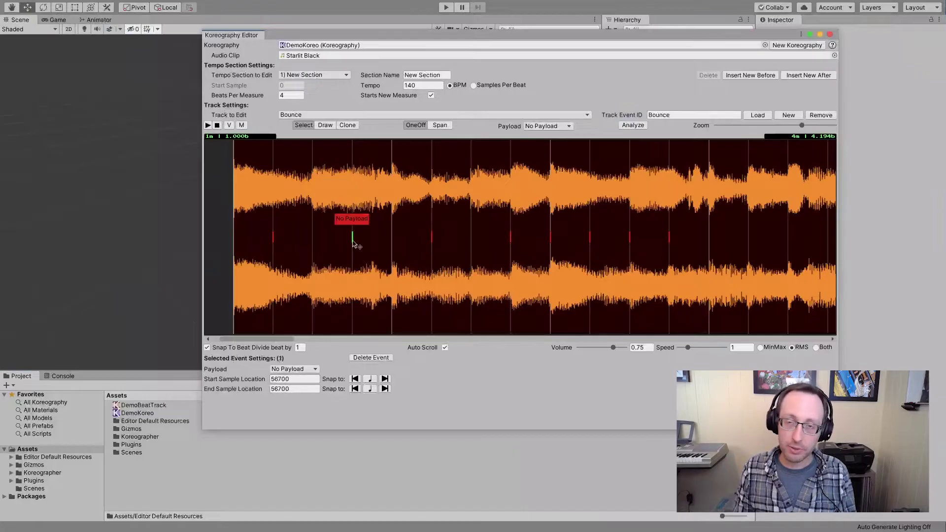
left_click(509, 240)
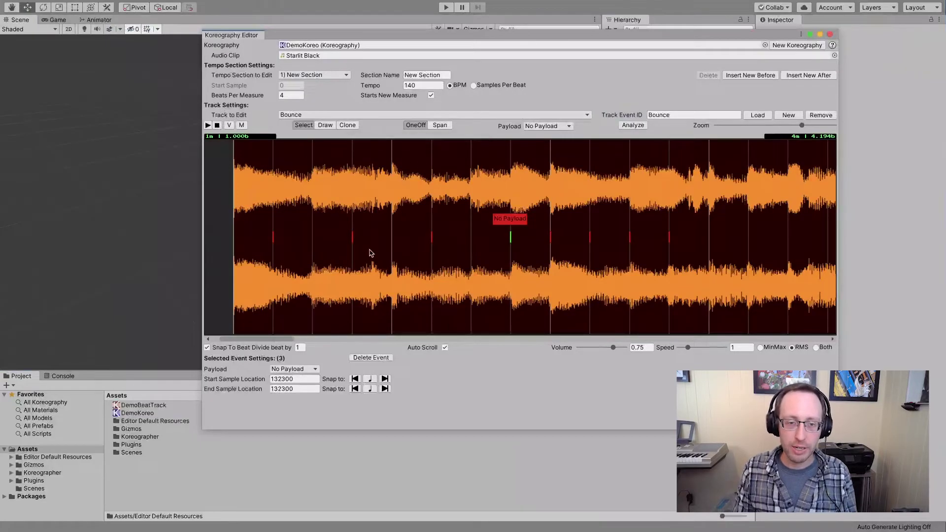
scroll(352, 245, "up", 2)
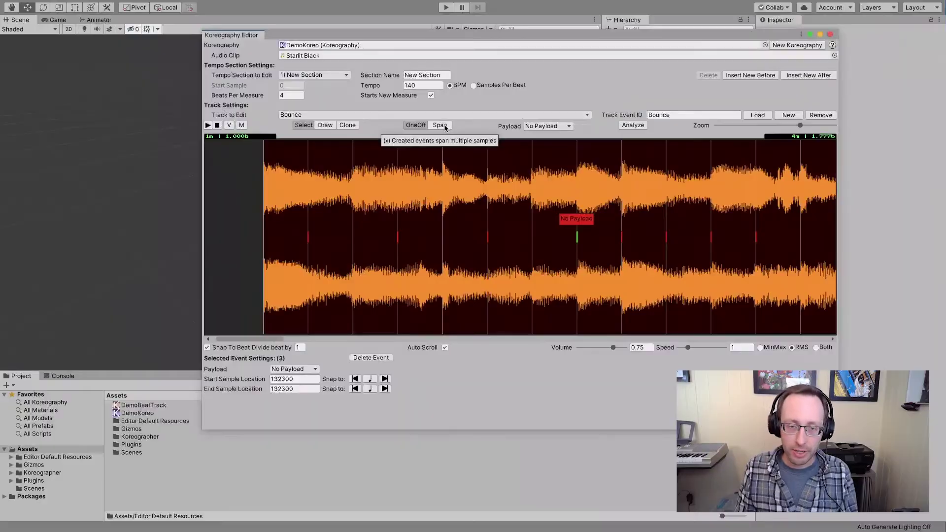
Switch to Span mode, draw a span event across measure 3, and select it
left_click(444, 125)
key("s")
scroll(428, 234, "down", 3)
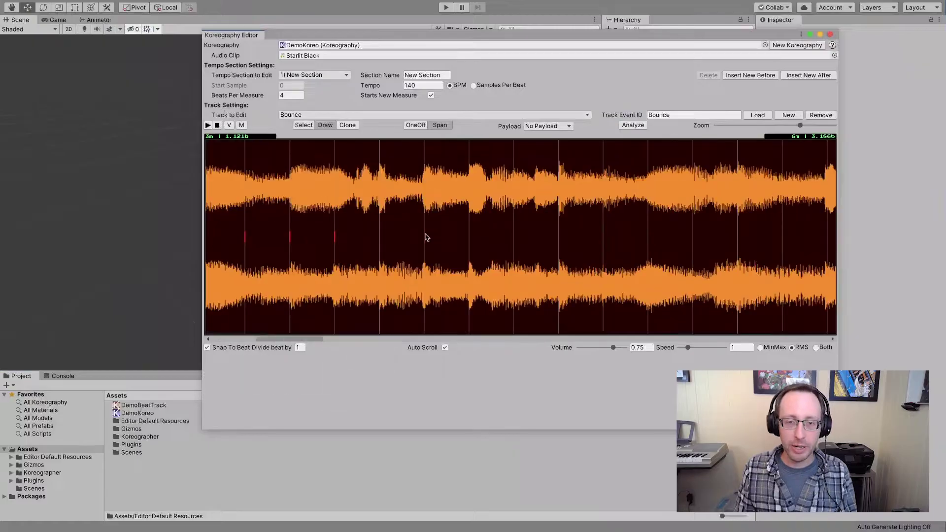
left_click_drag(424, 237, 560, 237)
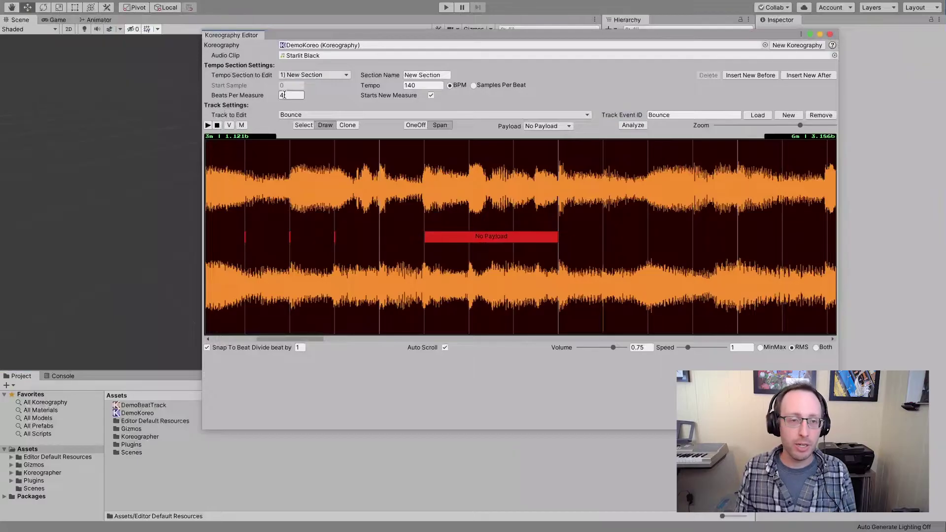
left_click(303, 126)
left_click(451, 239)
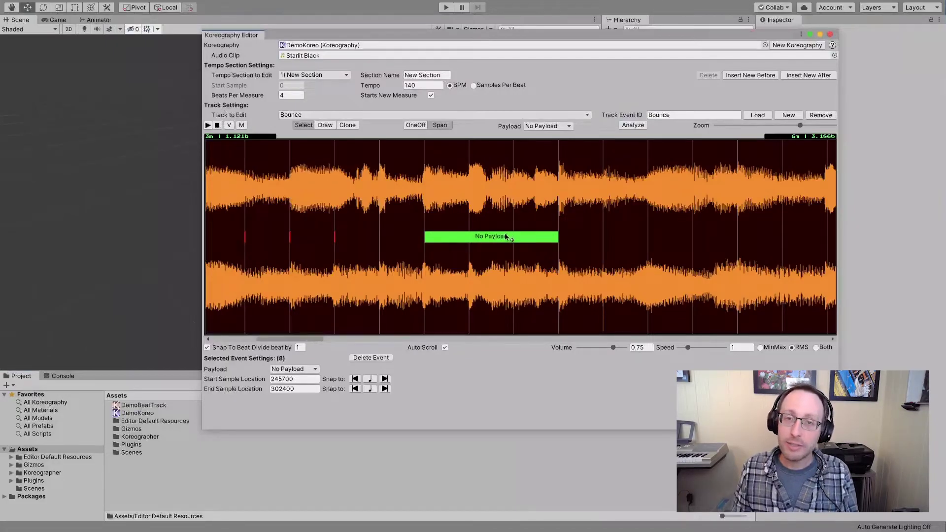
Select the beat event at sample 207900 and delete it
scroll(506, 237, "up", 3)
left_click(425, 232)
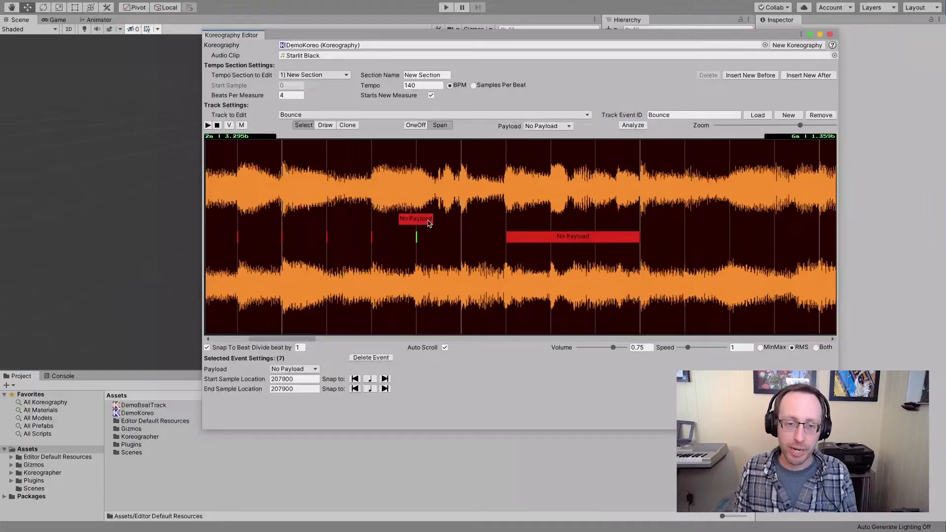
key("Delete")
scroll(428, 222, "down", 2, "ctrl")
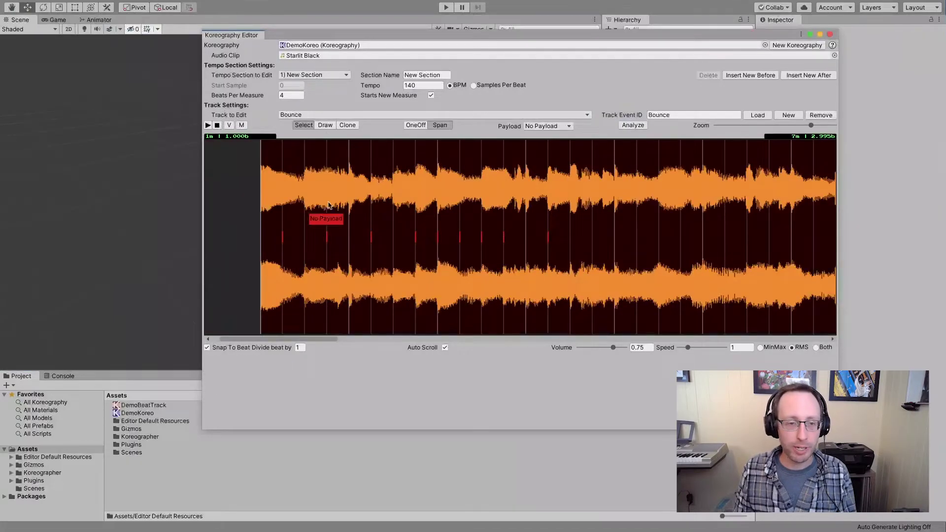
left_click(228, 126)
left_click_drag(504, 85, 188, 84)
left_click(208, 125)
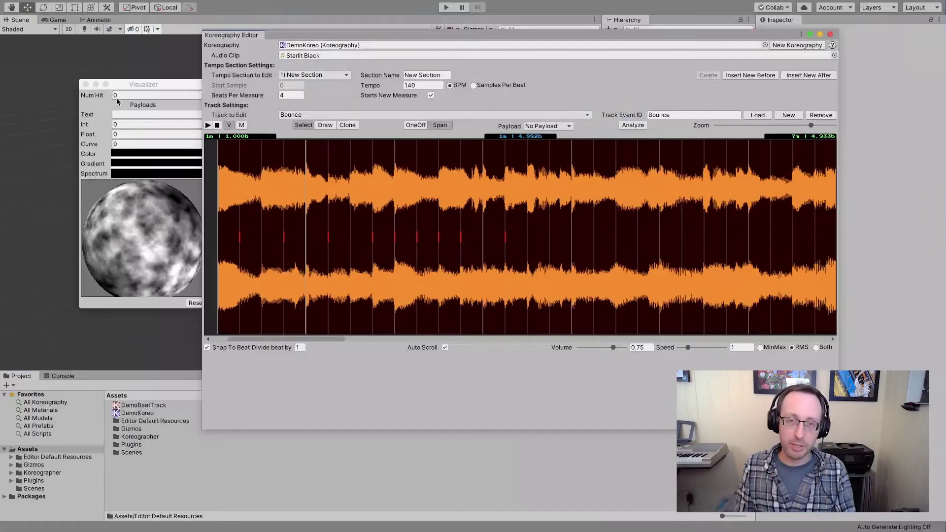
left_click(134, 87)
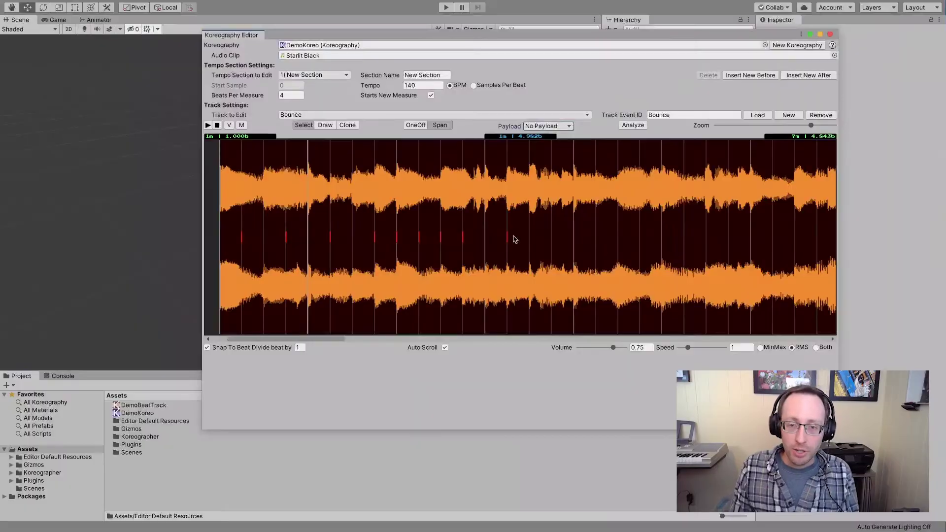
Set the payload type of the event at sample 245700 to Text and enter 'Bump'
left_click(440, 238)
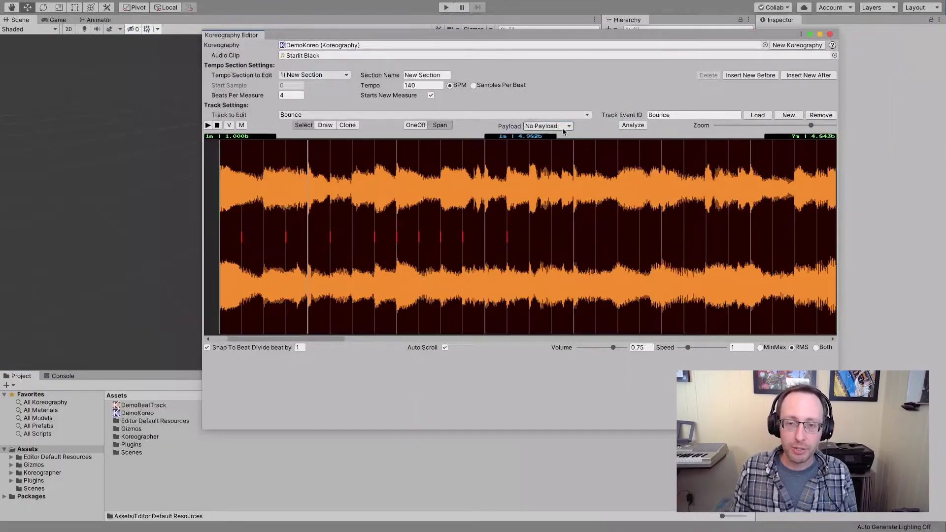
left_click(507, 238)
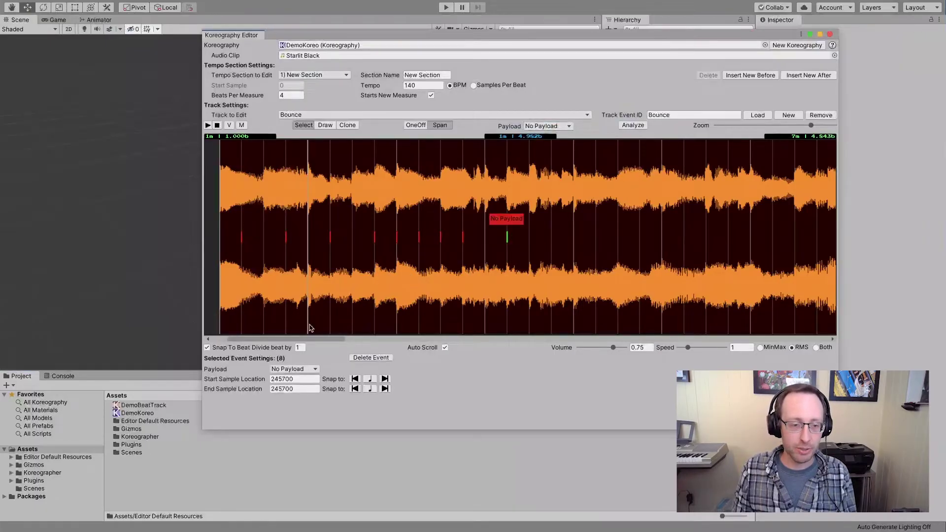
left_click(302, 371)
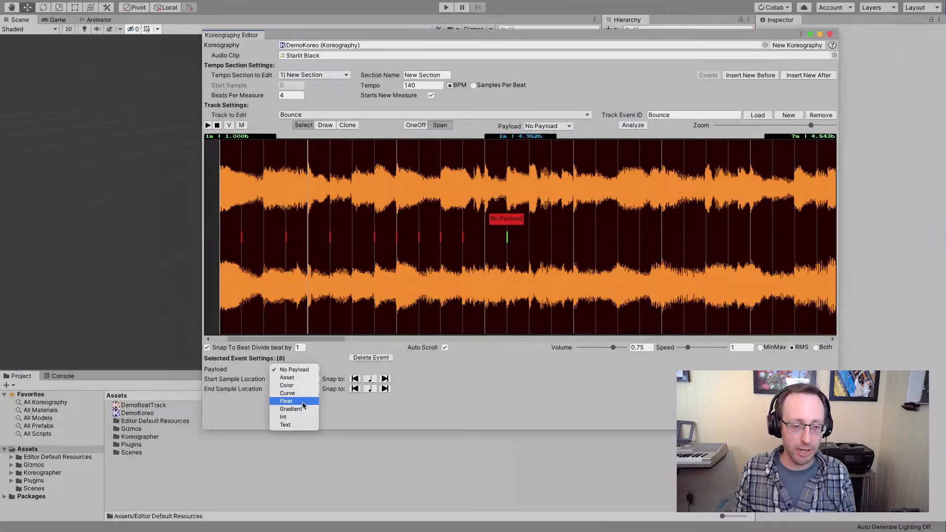
left_click(295, 424)
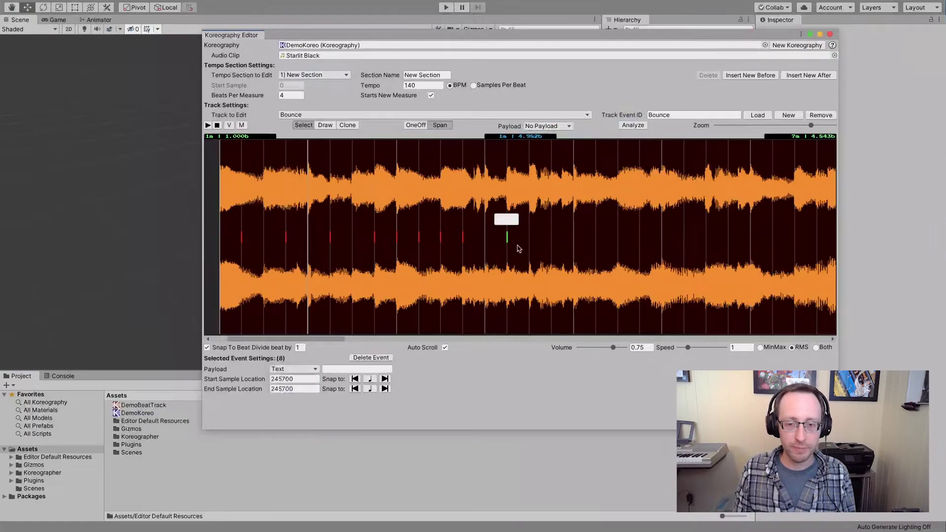
left_click(354, 368)
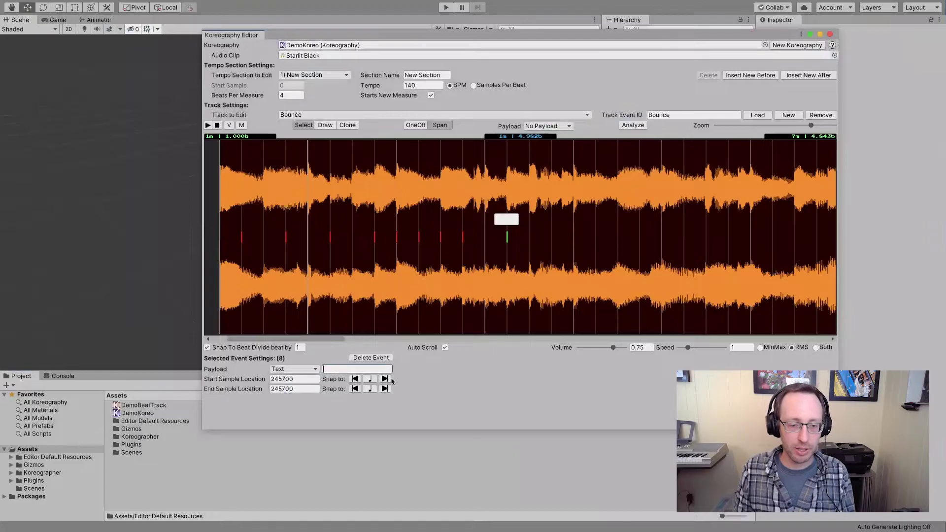
type("Bump")
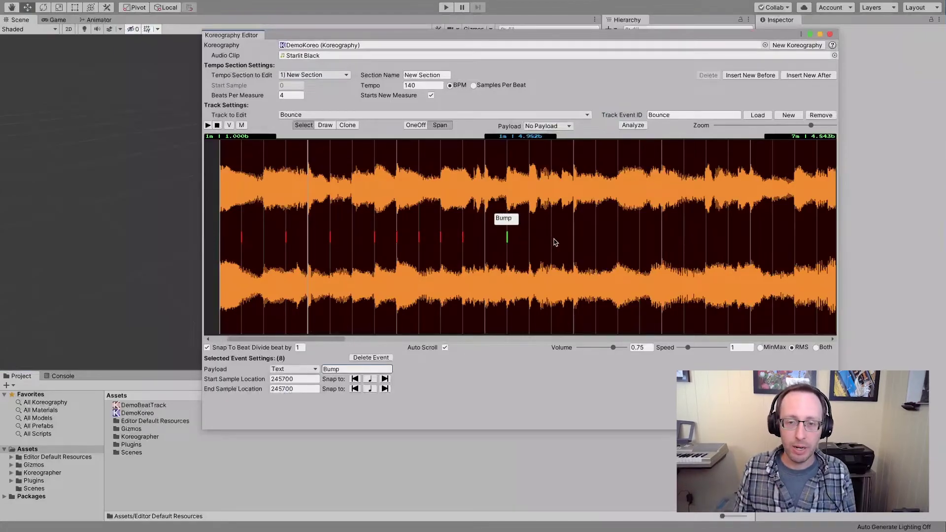
Delete the early events at the start of the Bounce track
left_click(626, 216)
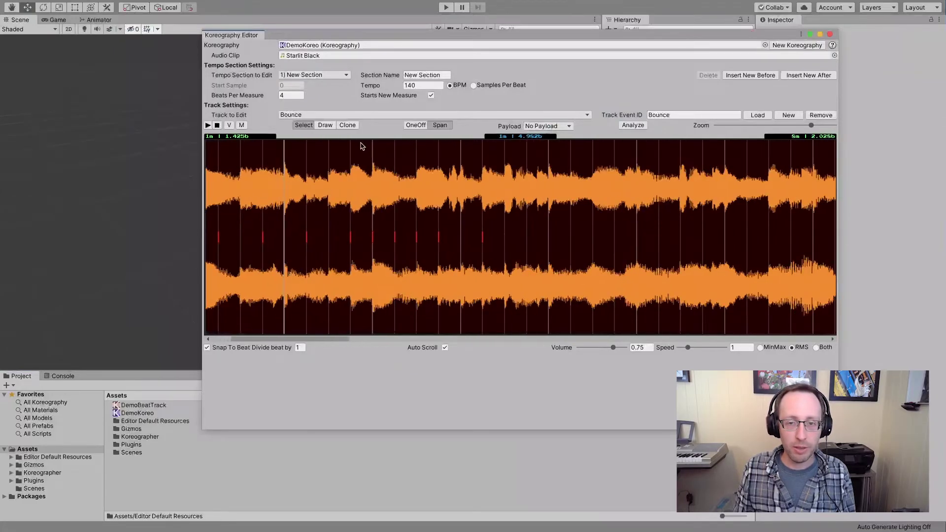
mouse_move(316, 235)
left_mouse_down()
mouse_move(532, 259)
mouse_move(482, 250)
left_mouse_up()
key("Delete")
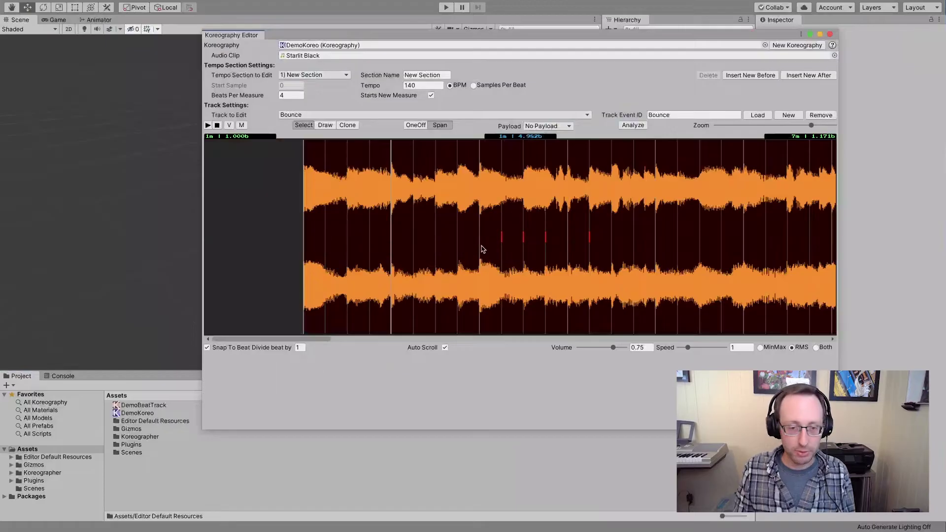
Draw a Curve-payload event over the first beats and shape its curve into decaying bounces
key("s")
left_click(560, 127)
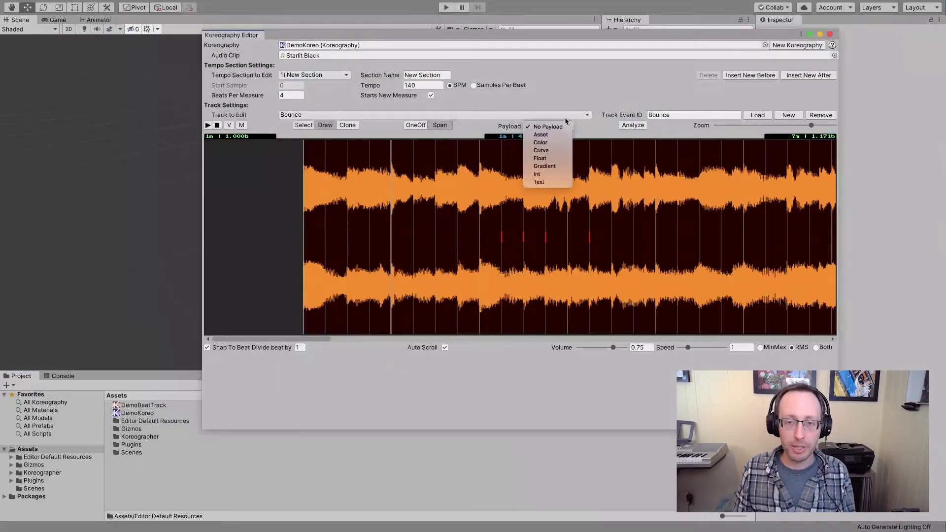
left_click(560, 150)
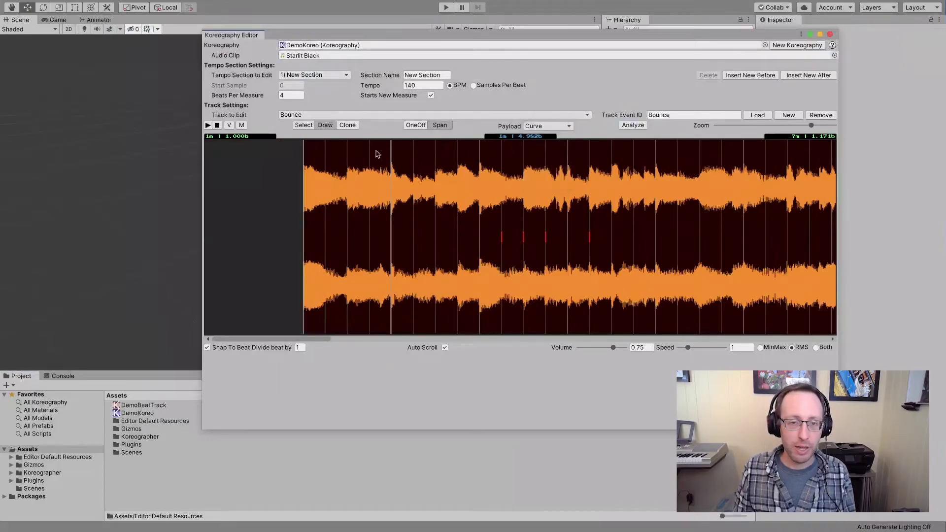
left_click_drag(310, 235, 393, 233)
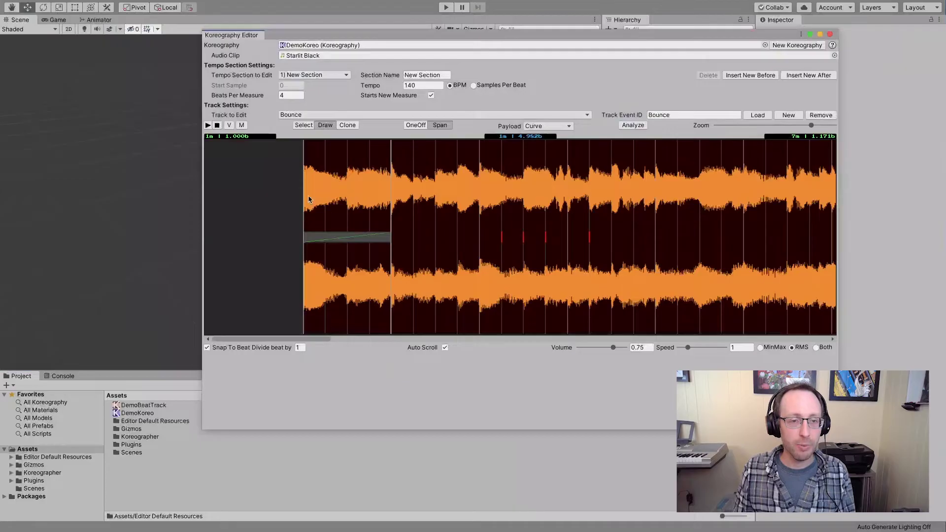
double_click(363, 237)
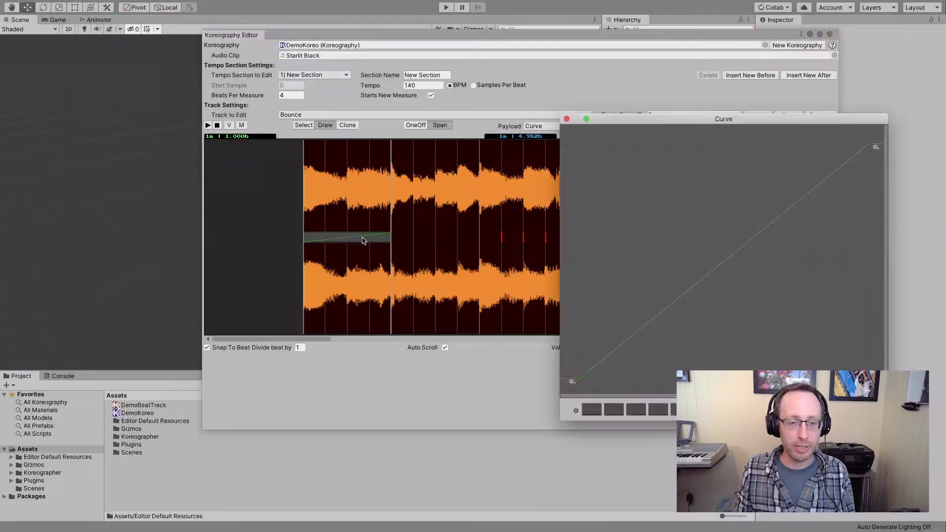
left_click_drag(696, 129, 631, 92)
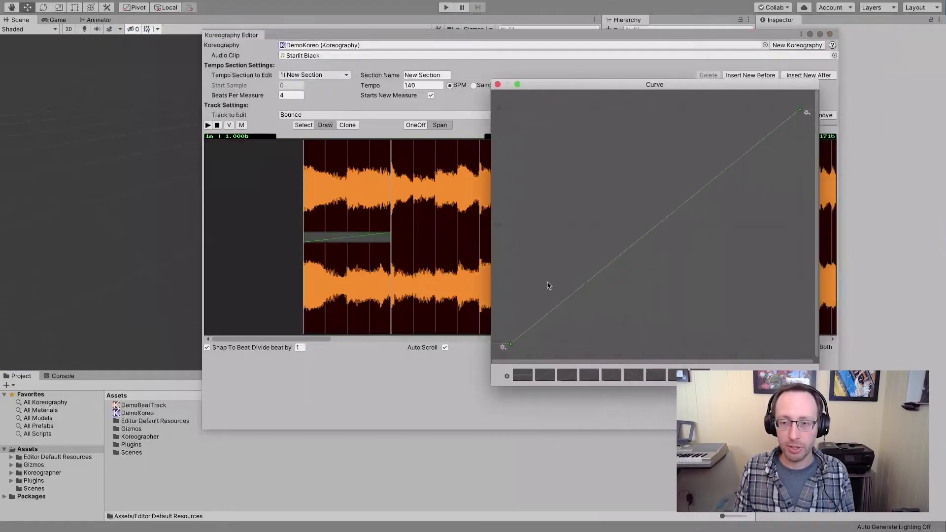
left_click_drag(511, 345, 514, 154)
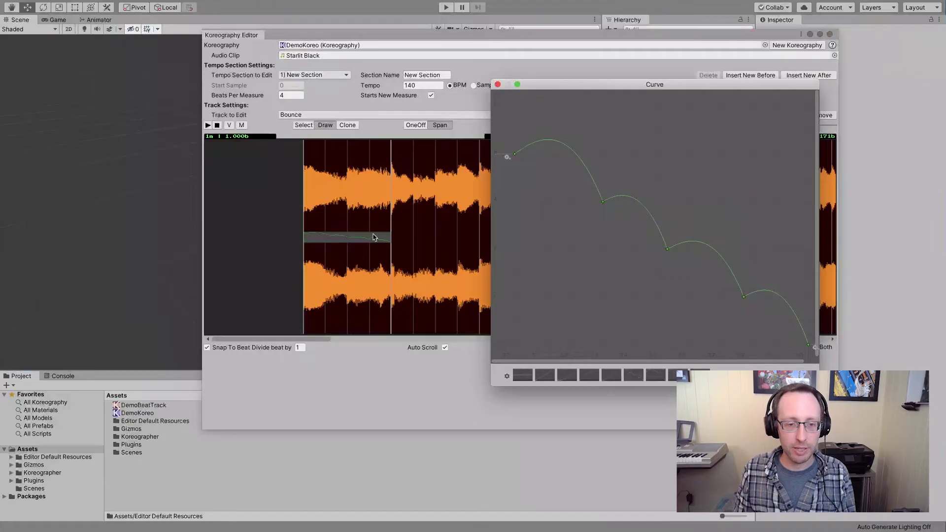
left_click_drag(515, 155, 516, 184)
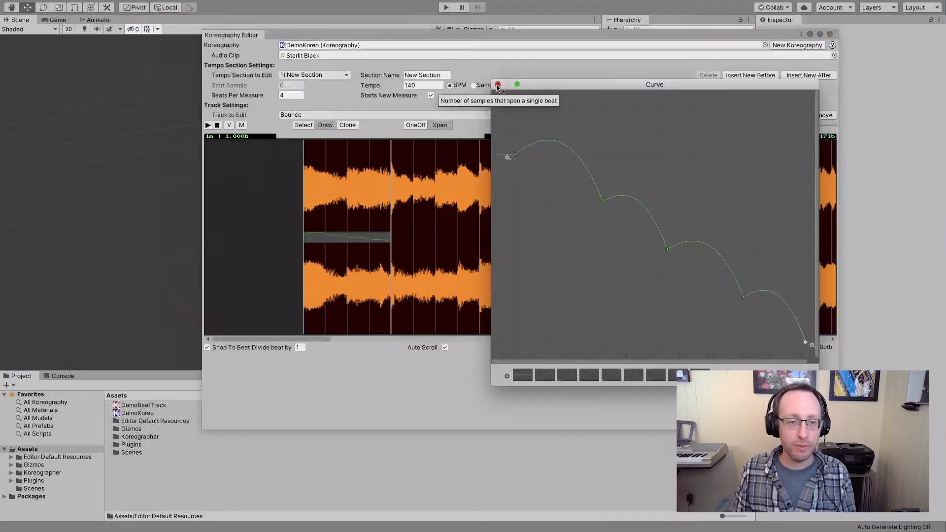
Close the curve editor, open the Visualizer and play the song to preview the curve event
left_click(497, 85)
left_click(229, 125)
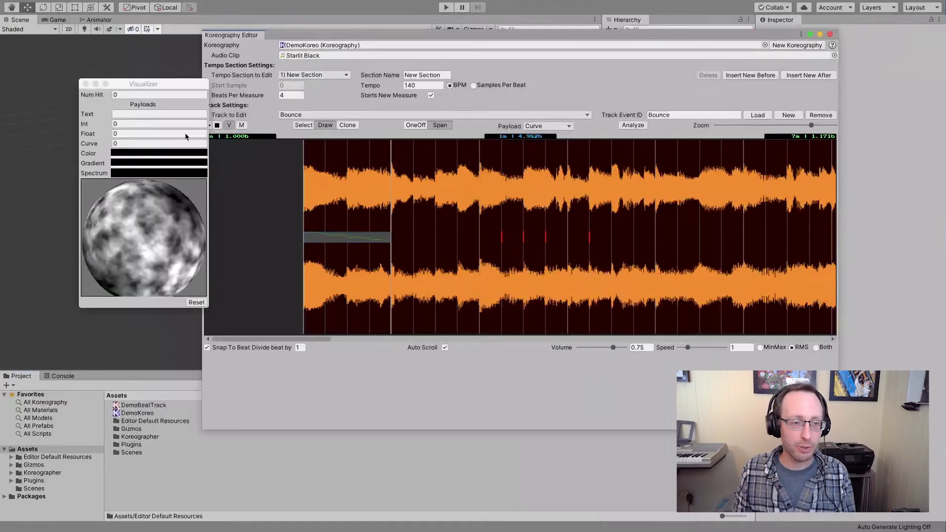
key("a")
left_click(354, 236)
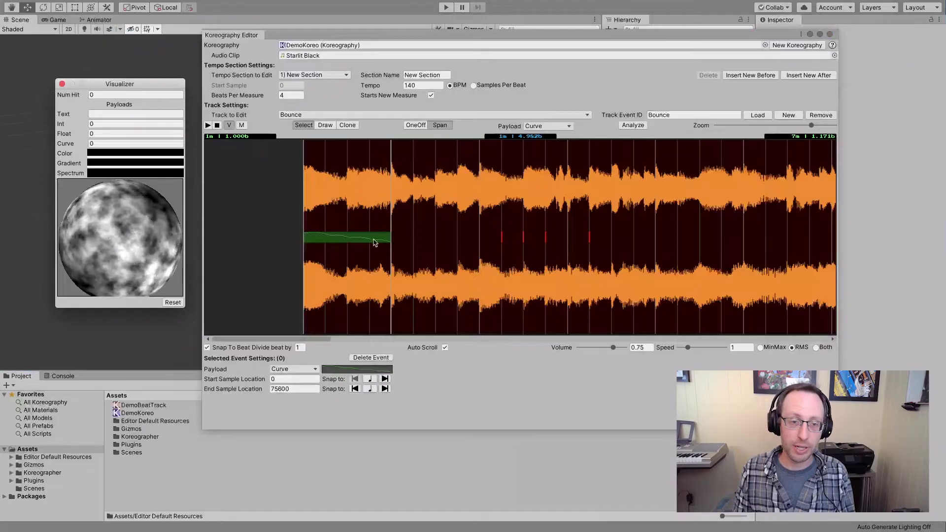
left_click(208, 126)
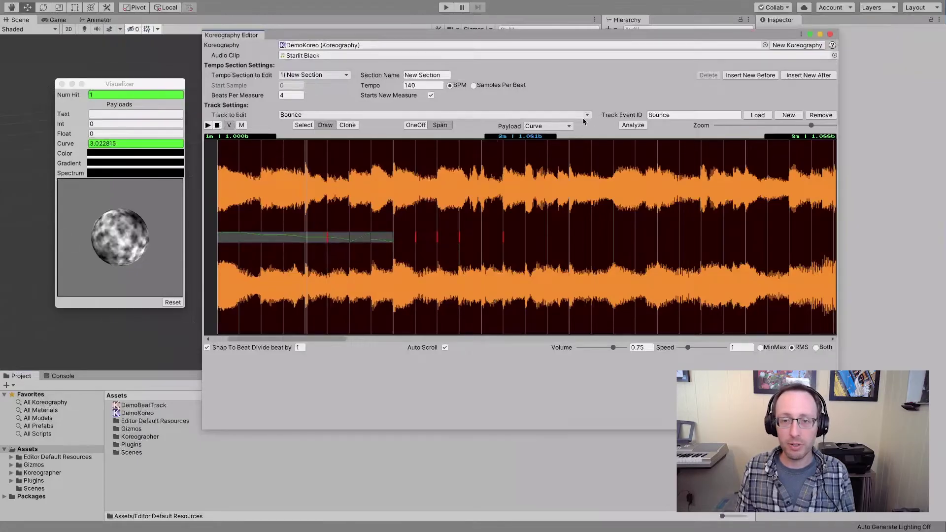
left_click(546, 126)
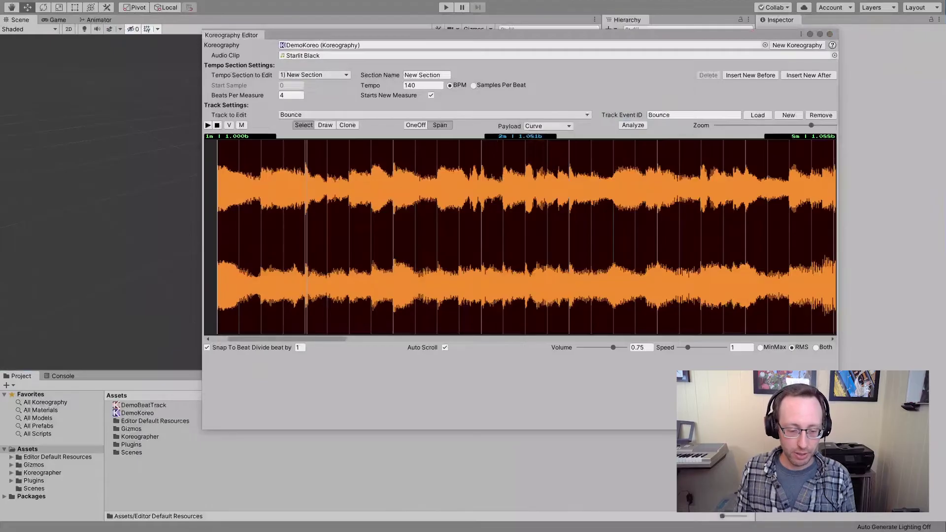
Open Analysis Settings and move it to the upper left, clear of the waveform
left_click(632, 126)
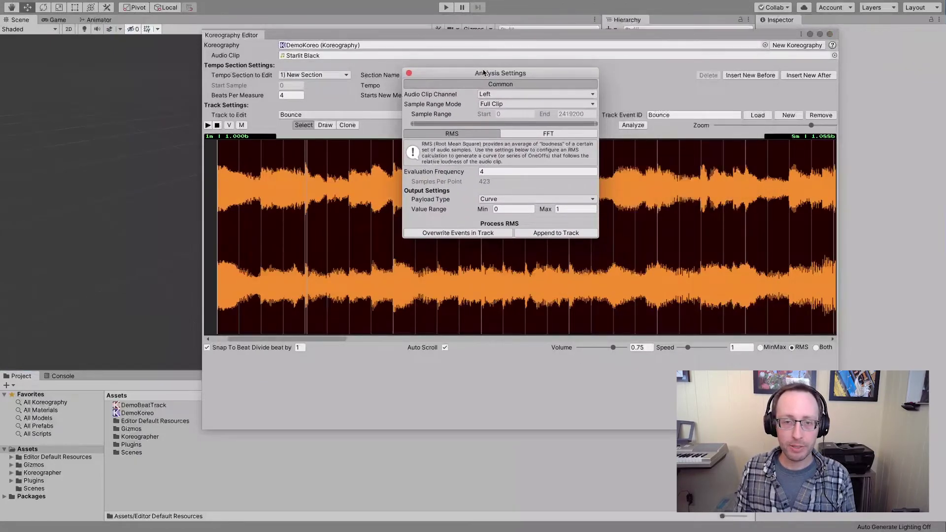
left_click_drag(485, 74, 157, 66)
left_click_drag(359, 35, 420, 34)
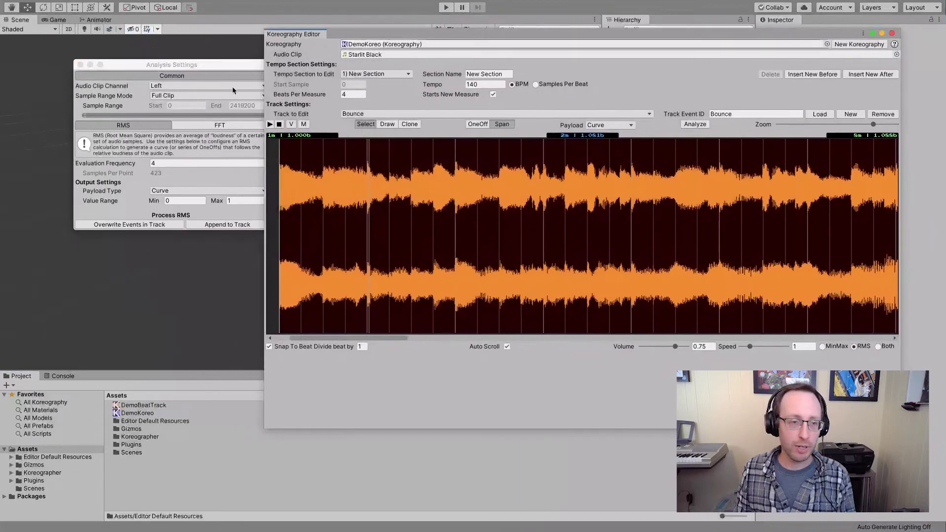
left_click_drag(200, 64, 183, 65)
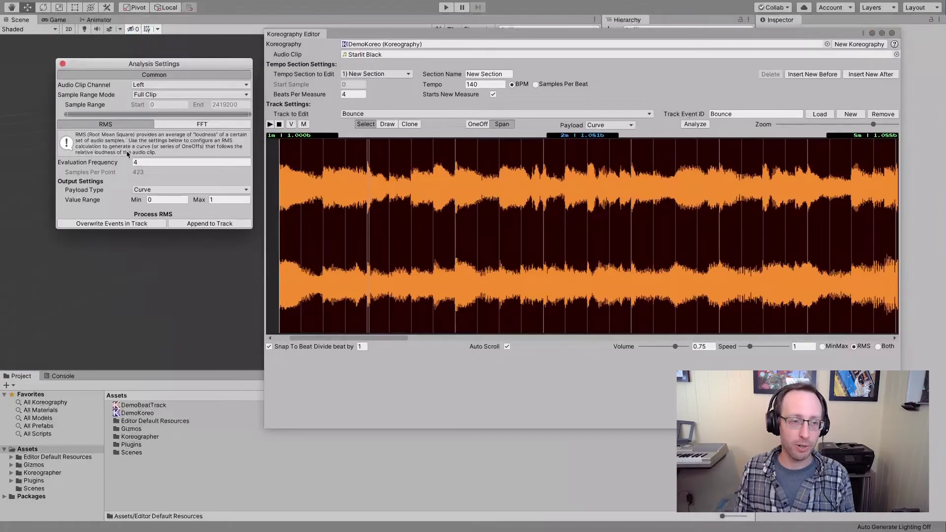
Compare the FFT and RMS analysis options, ending on RMS
left_click(189, 126)
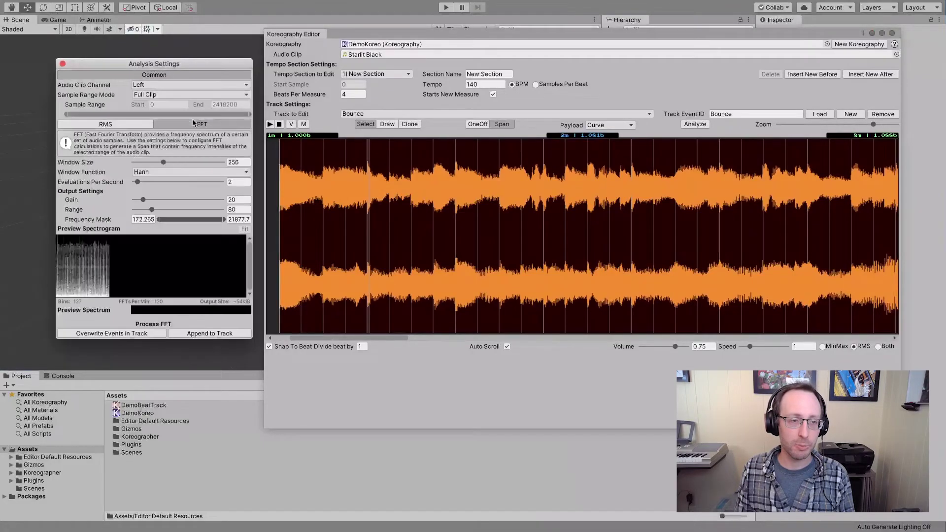
left_click(135, 124)
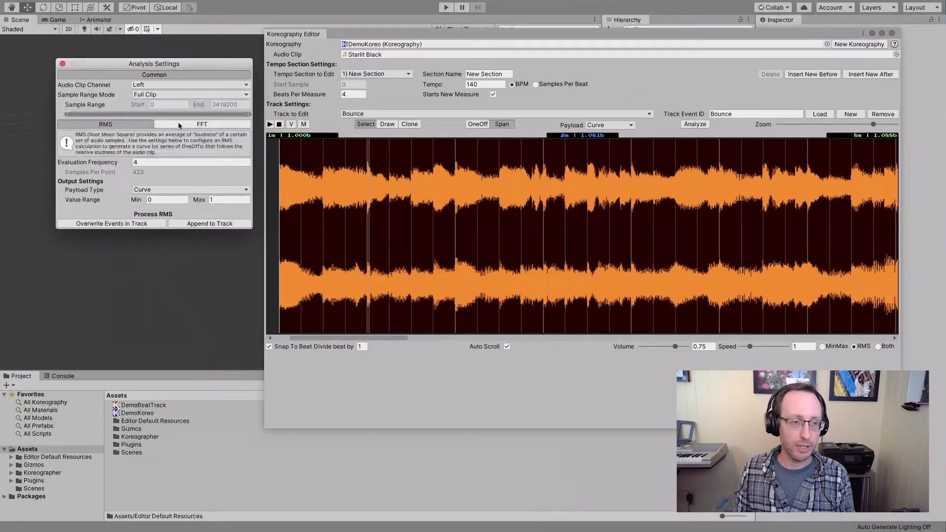
left_click(180, 124)
left_click(131, 125)
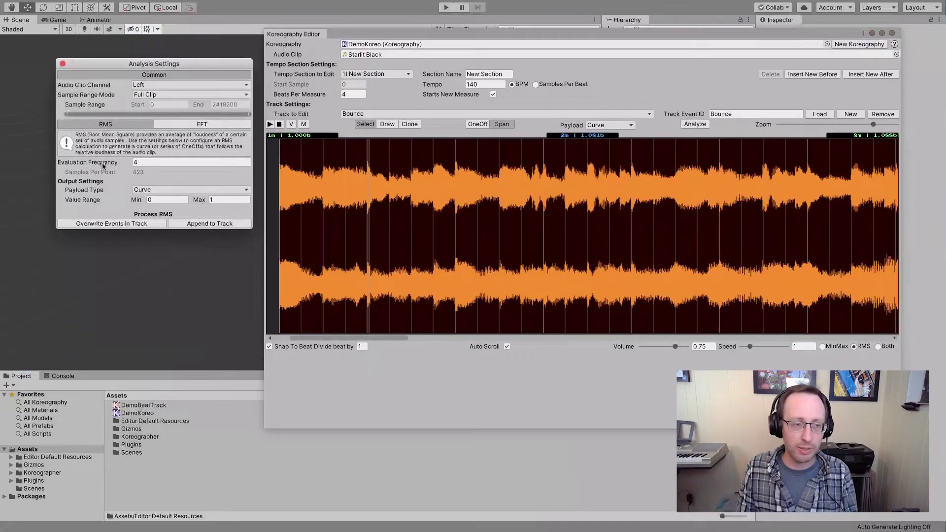
mouse_move(102, 165)
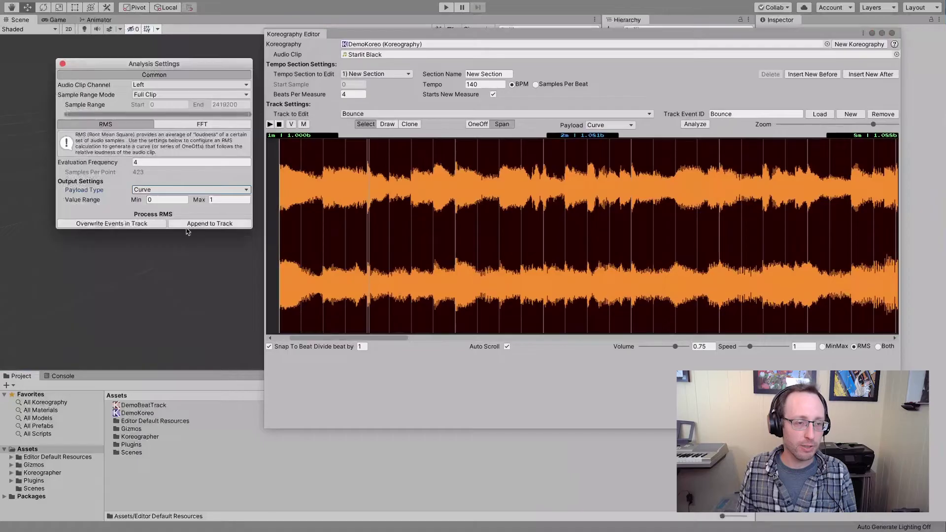
Append the RMS curve to the Bounce track as one event spanning the clip
left_click(200, 224)
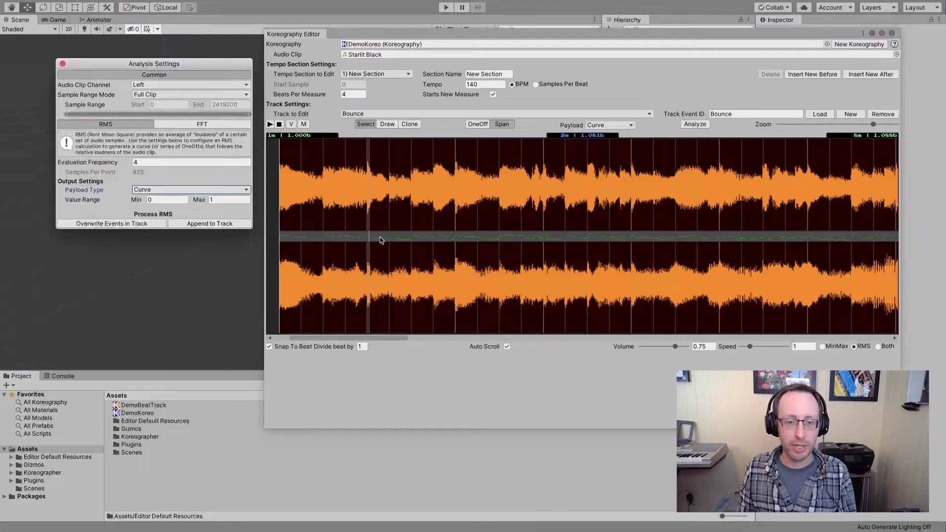
scroll(384, 240, "up", 3)
scroll(384, 240, "down", 2)
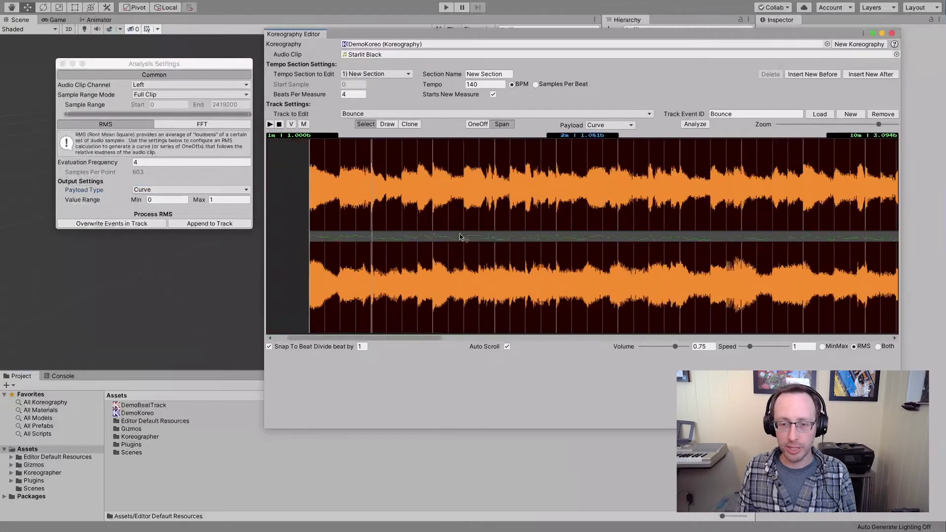
scroll(463, 238, "down", 2)
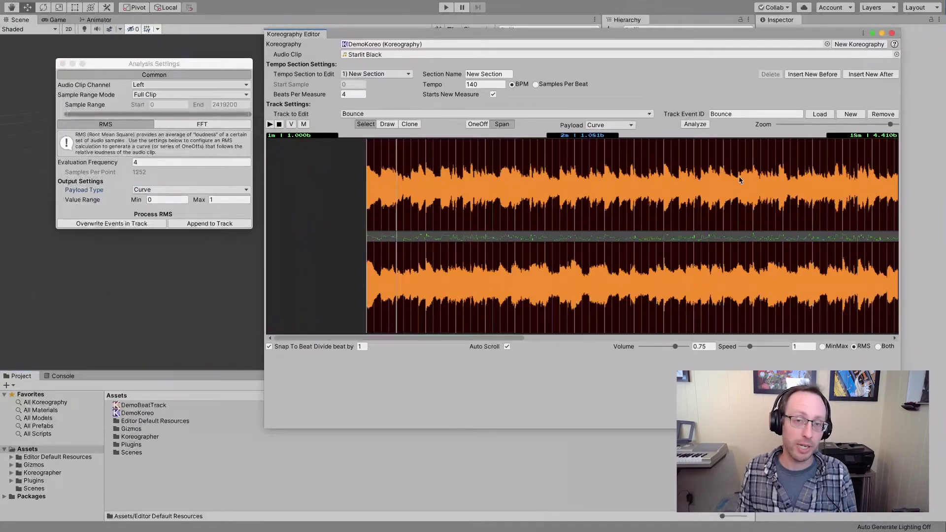
Select the RMS curve event and play it briefly in the Visualizer to watch its values
left_click(442, 237)
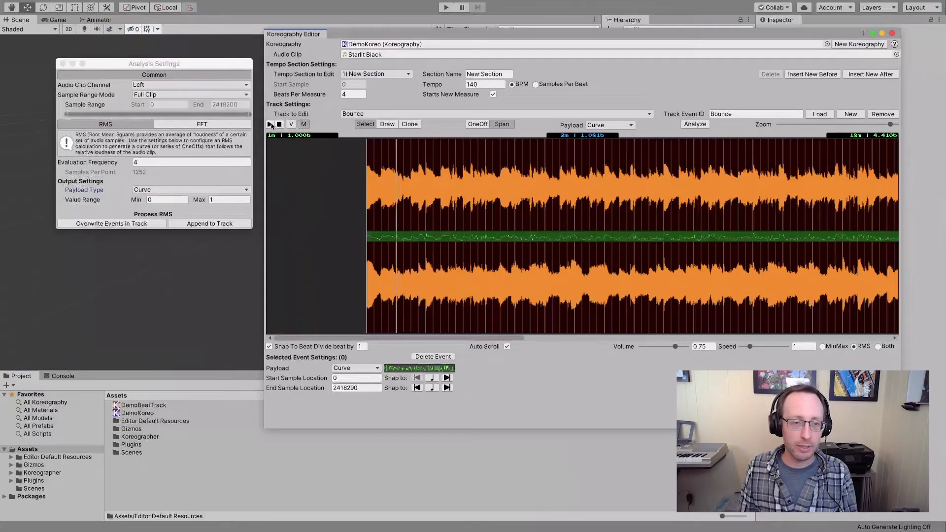
left_click(292, 125)
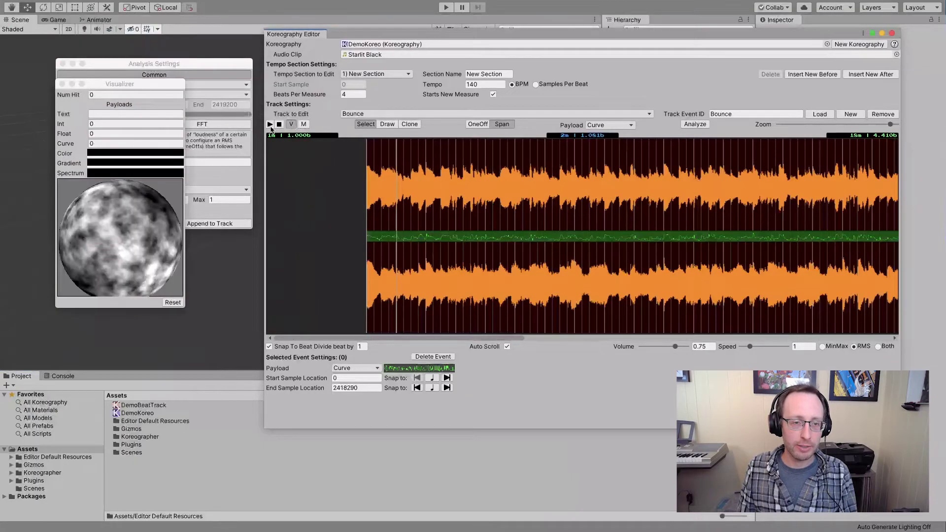
left_click(270, 124)
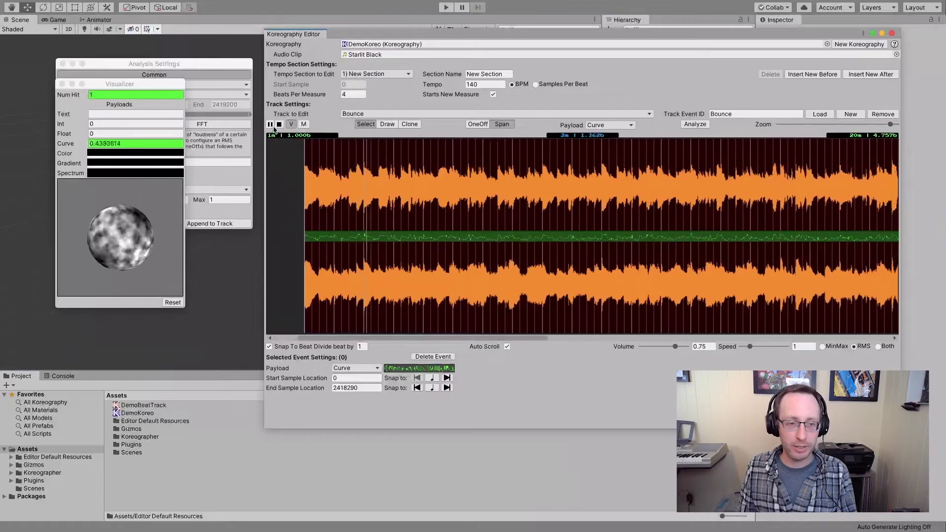
left_click(270, 125)
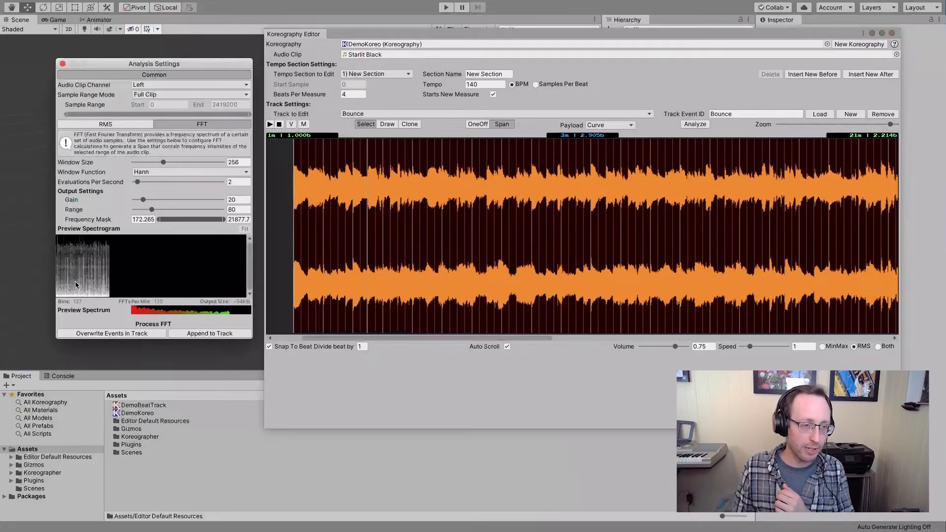
Set the FFT Evaluations Per Second to 30
left_click_drag(137, 182, 224, 183)
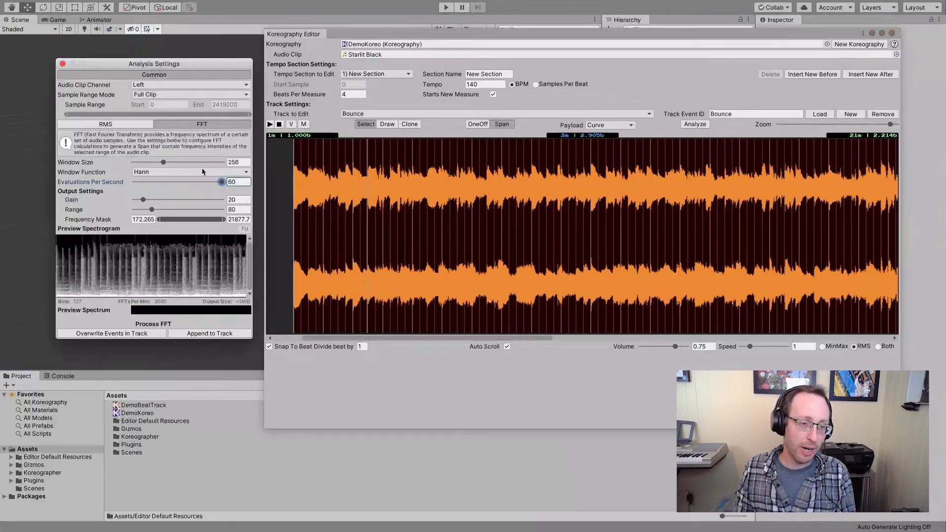
left_click_drag(221, 182, 178, 183)
left_click(244, 183)
type("30")
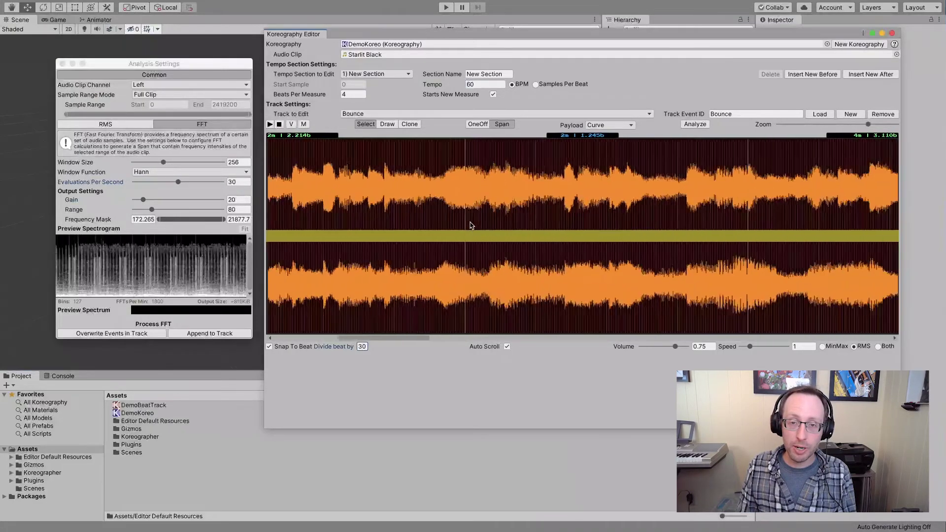
scroll(470, 225, "down", 2)
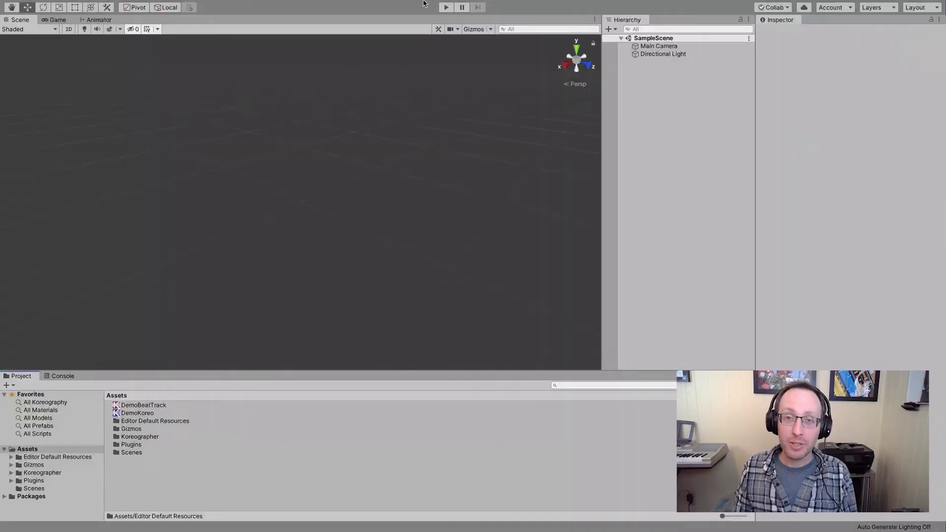
Open the Koreographer MIDI Converter from the Window menu and reposition it
mouse_move(423, 3)
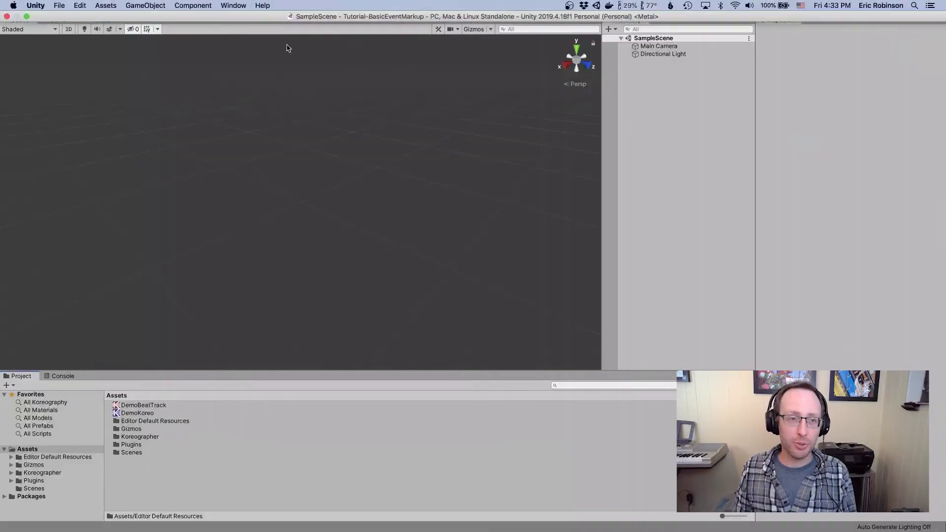
left_click(233, 6)
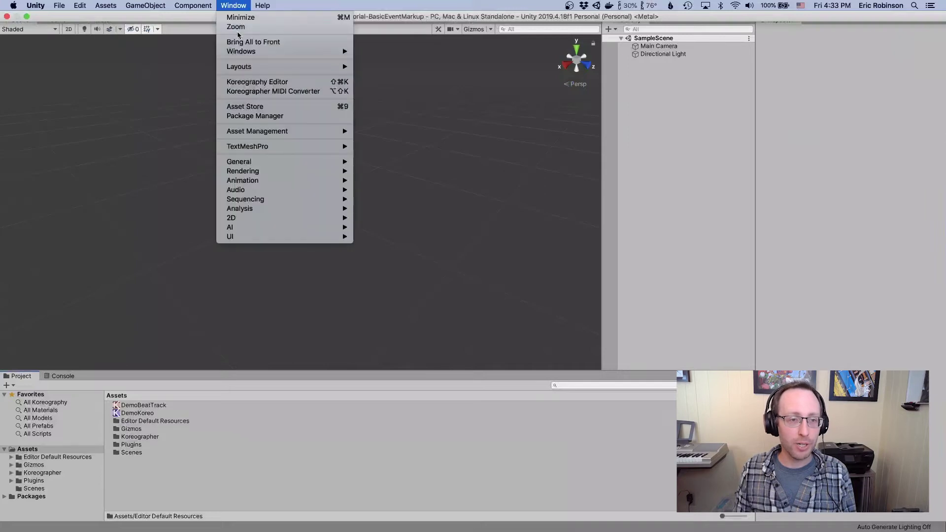
left_click(233, 92)
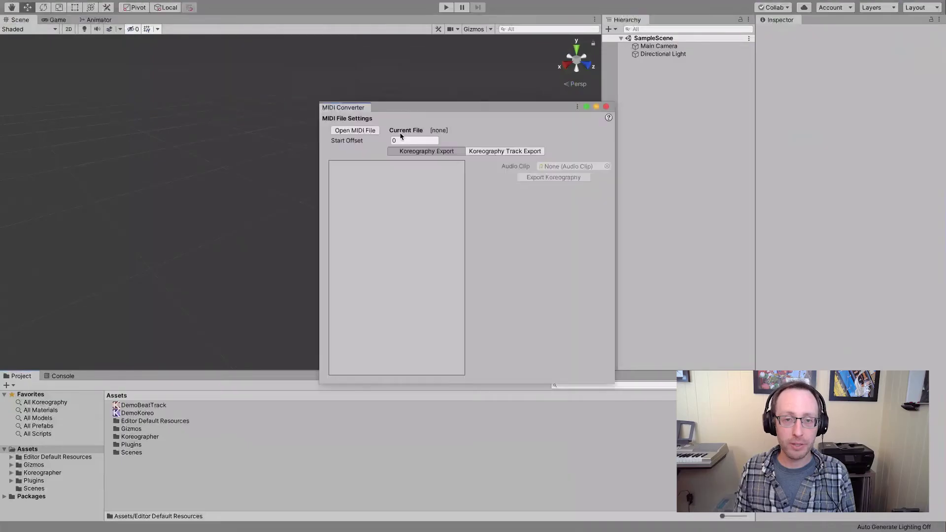
left_click_drag(424, 113, 396, 91)
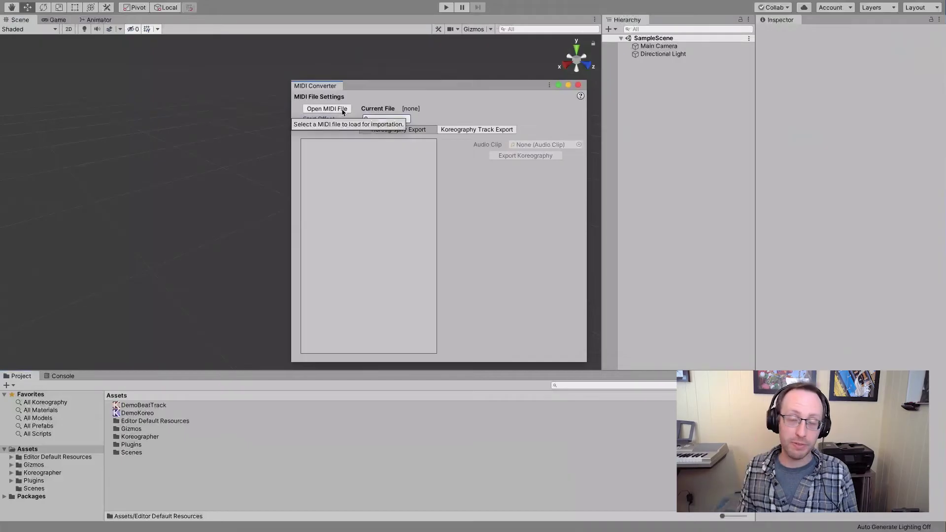
Browse the Music folder for Starlit Black.mid
left_click(326, 109)
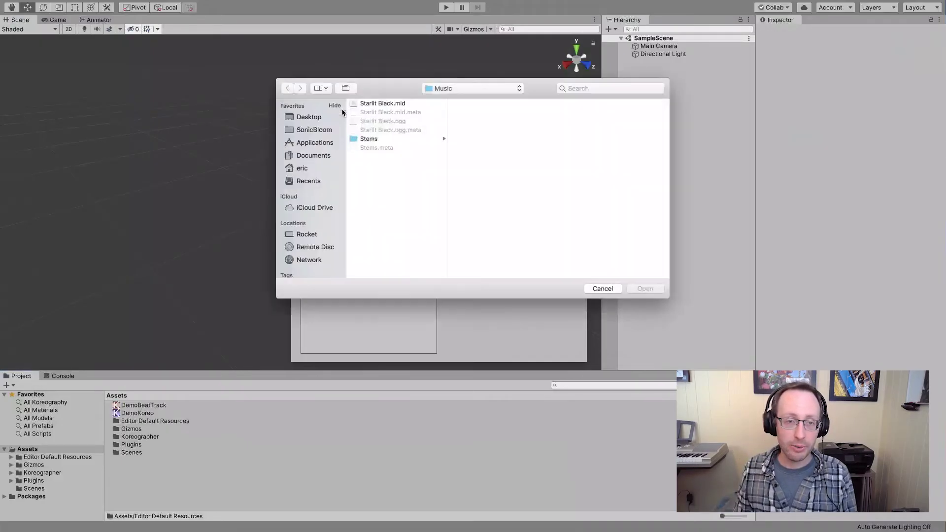
left_click(320, 88)
left_click(402, 126)
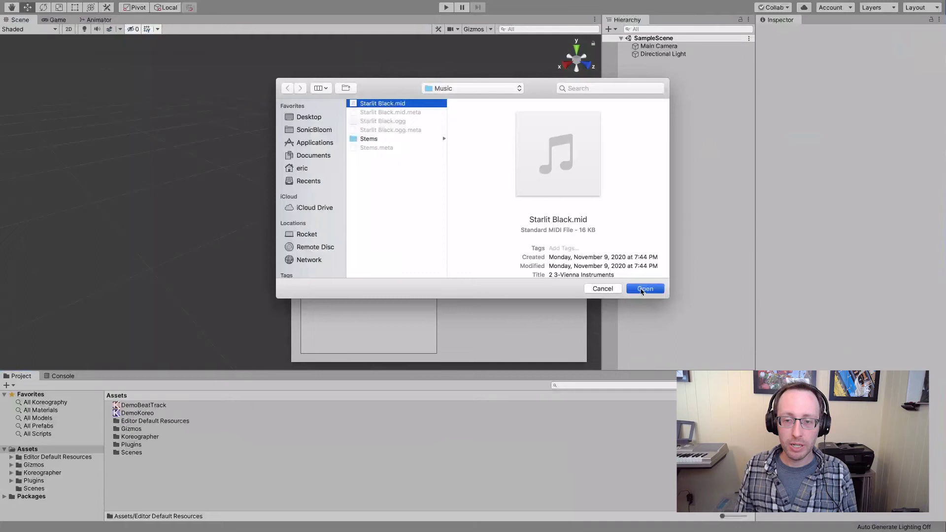
Load Starlit Black.mid and assign the Starlit Black audio clip
left_click(642, 291)
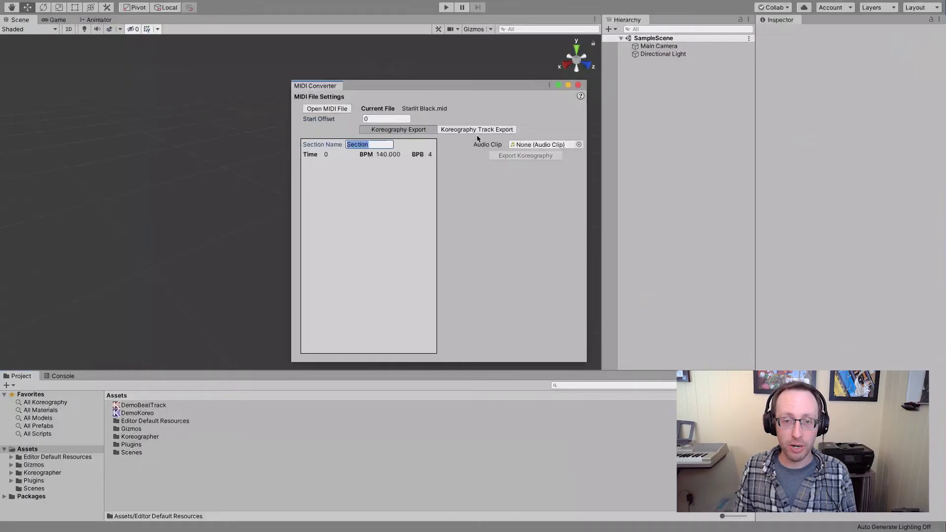
left_click(578, 144)
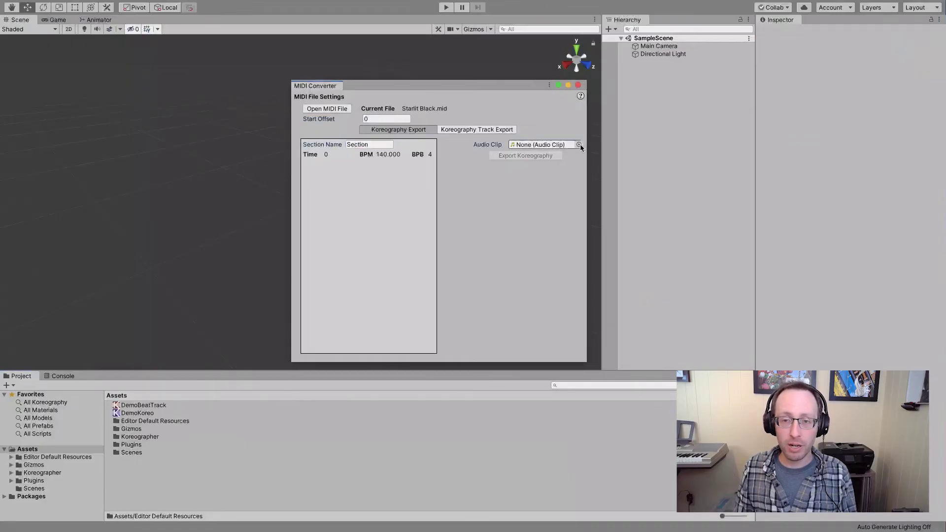
left_click(729, 161)
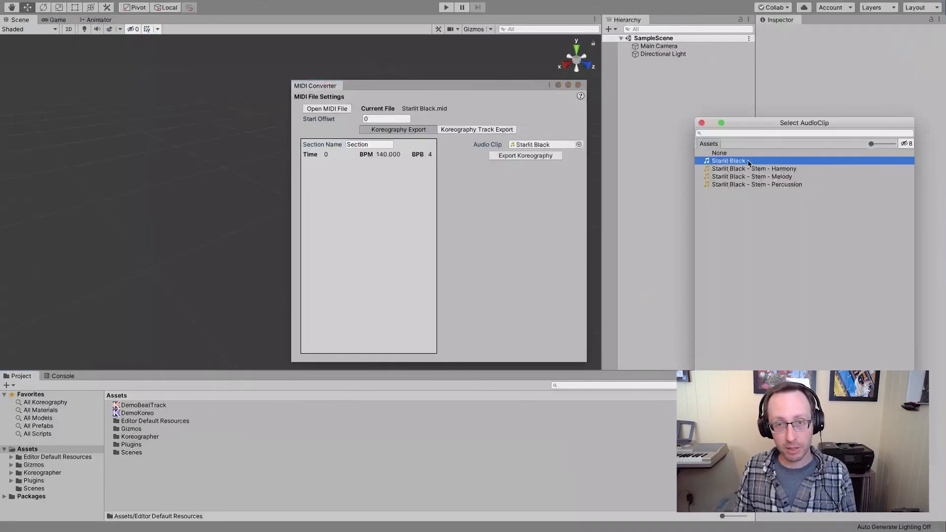
left_click(702, 123)
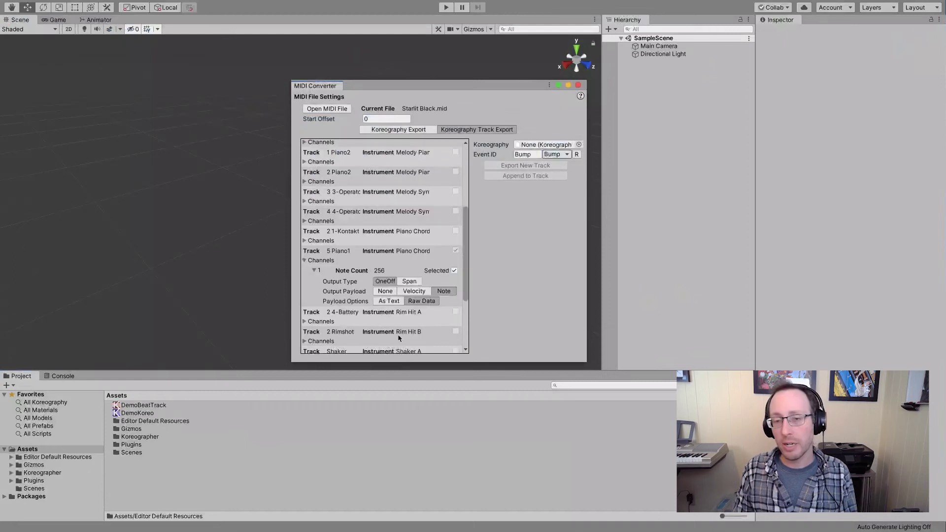
Scroll the MIDI track list to review Piano1's OneOff output and Bump event ID
scroll(380, 291, "down", 3)
scroll(380, 292, "down", 3)
scroll(381, 291, "up", 5)
scroll(381, 292, "down", 4)
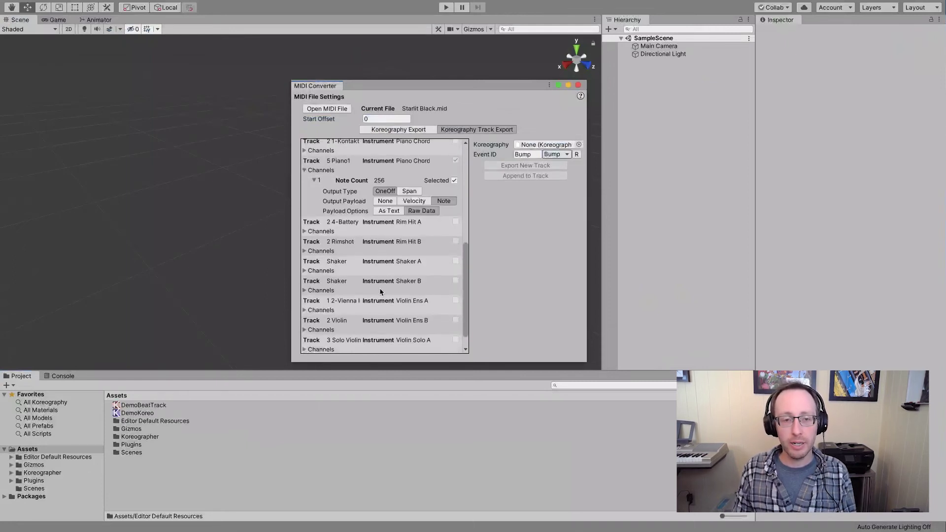
scroll(378, 276, "up", 3)
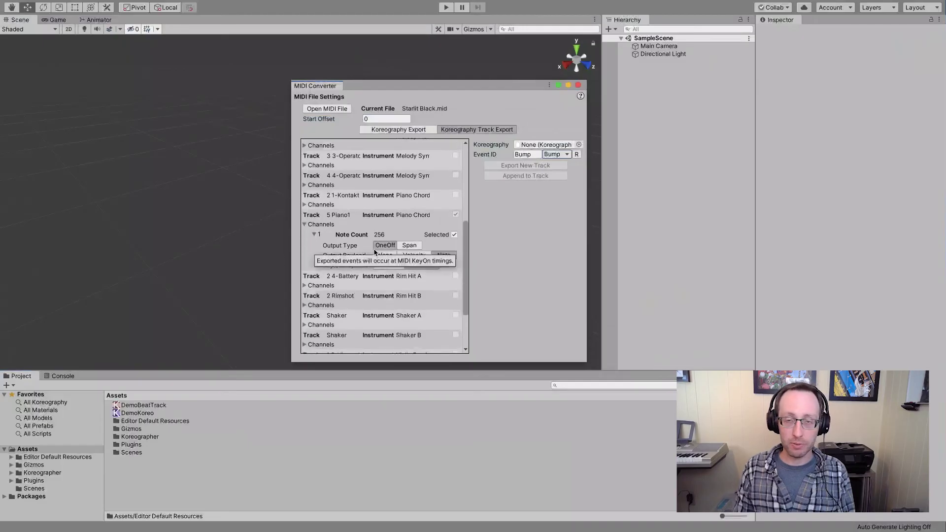